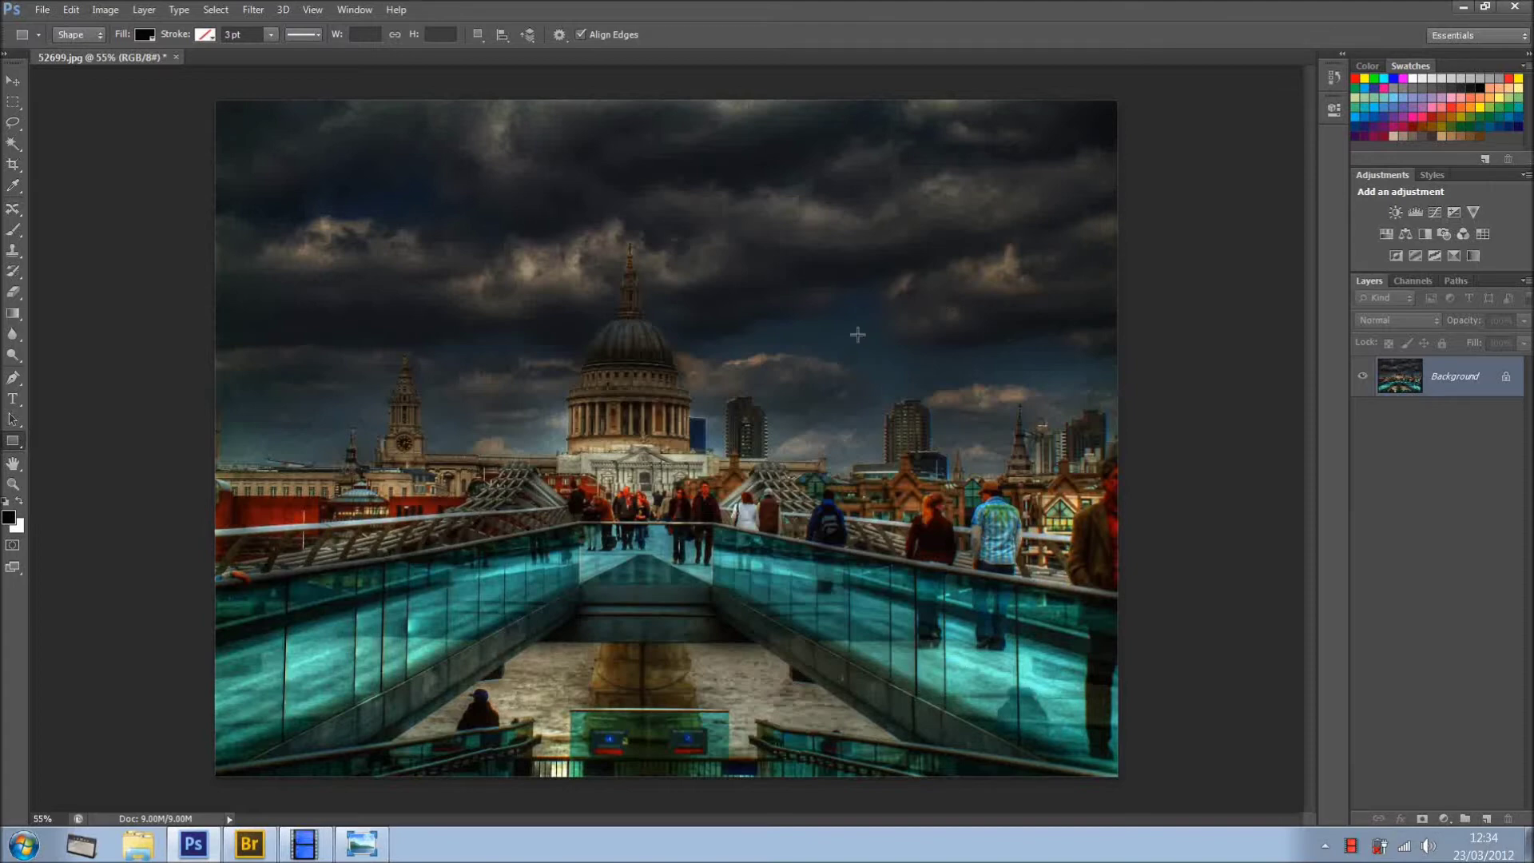
Bring the Photo Viewer screenshot of the migrate-presets prompt to the front.
click(362, 844)
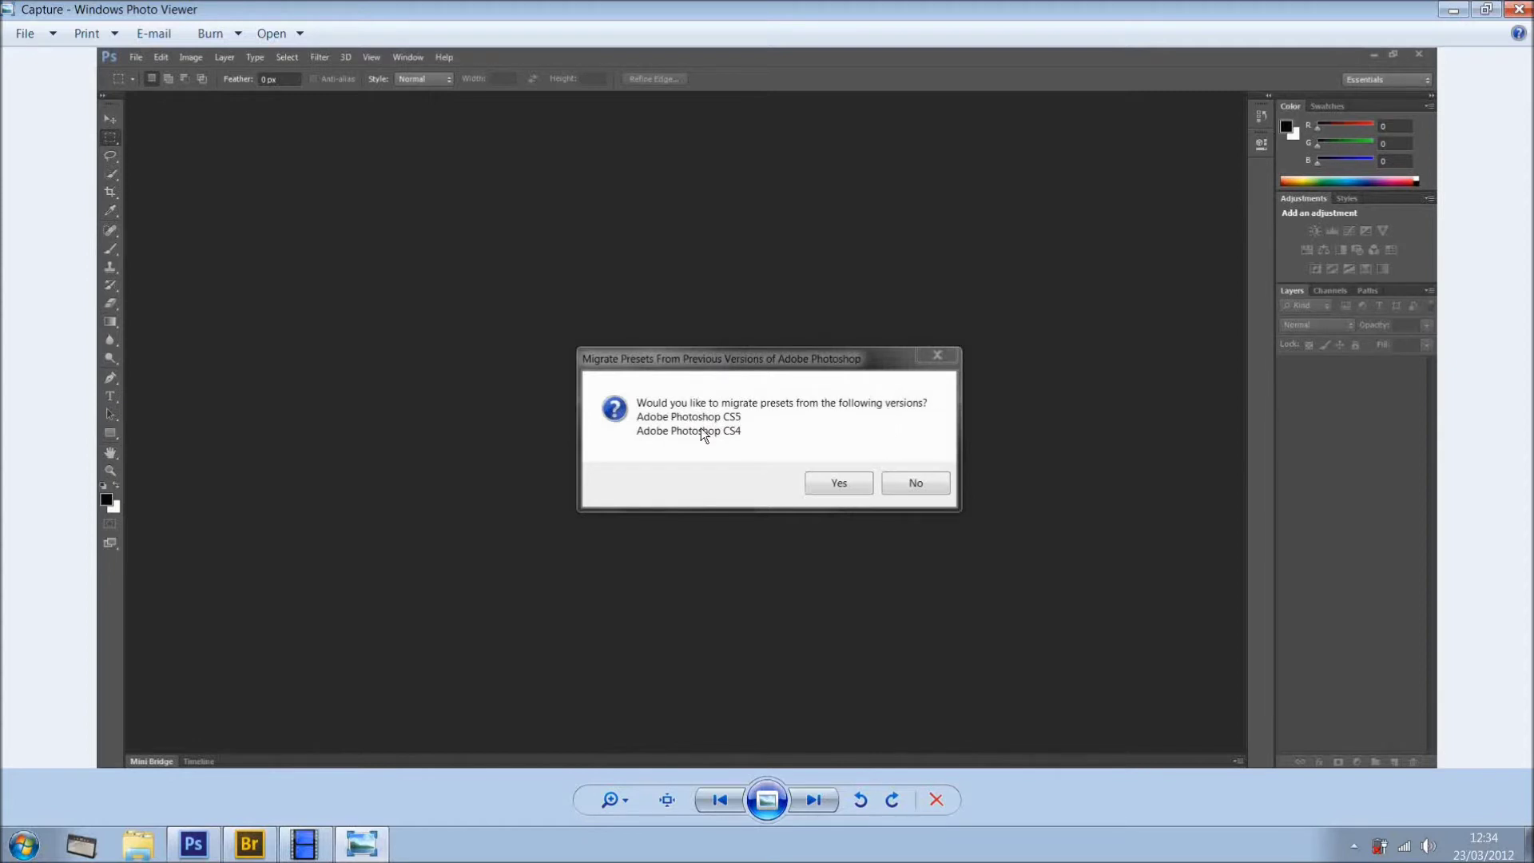
Close Windows Photo Viewer to return to the 52699.jpg bridge photo in Photoshop.
click(1519, 8)
click(1471, 37)
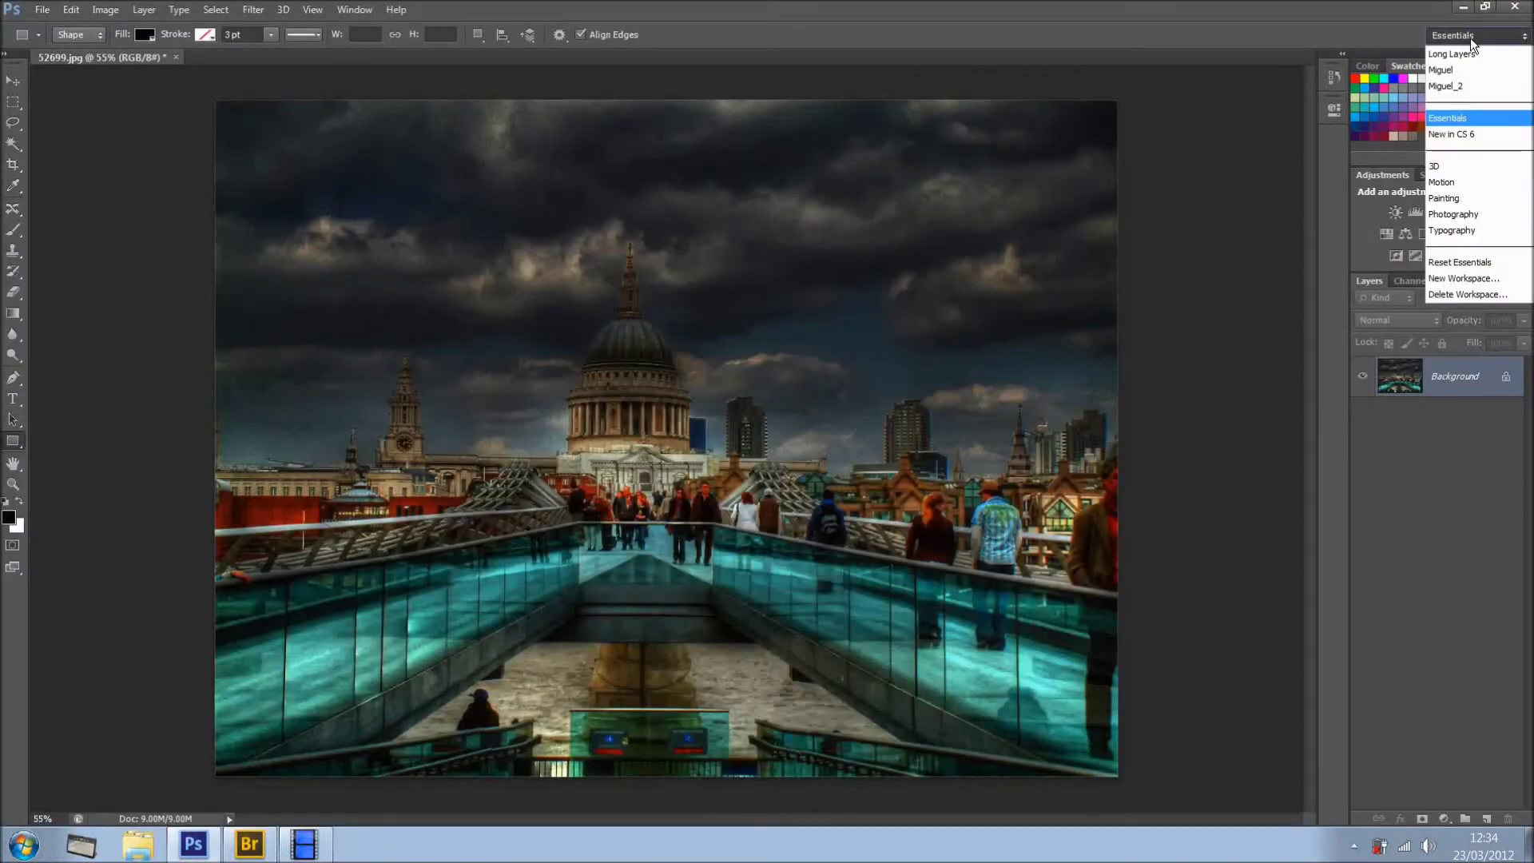
click(1469, 70)
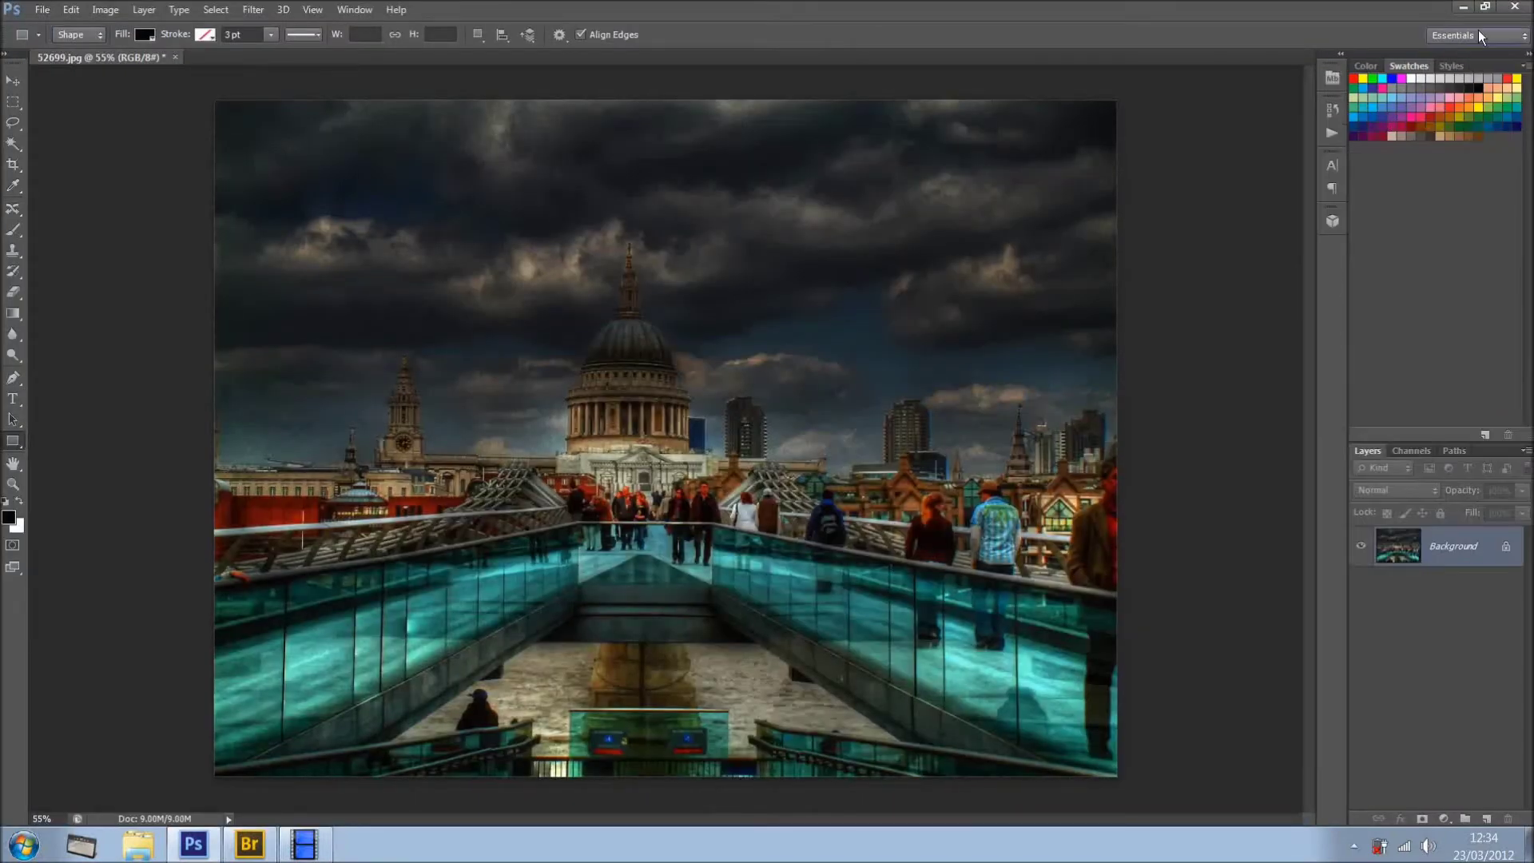
click(1479, 33)
click(1460, 85)
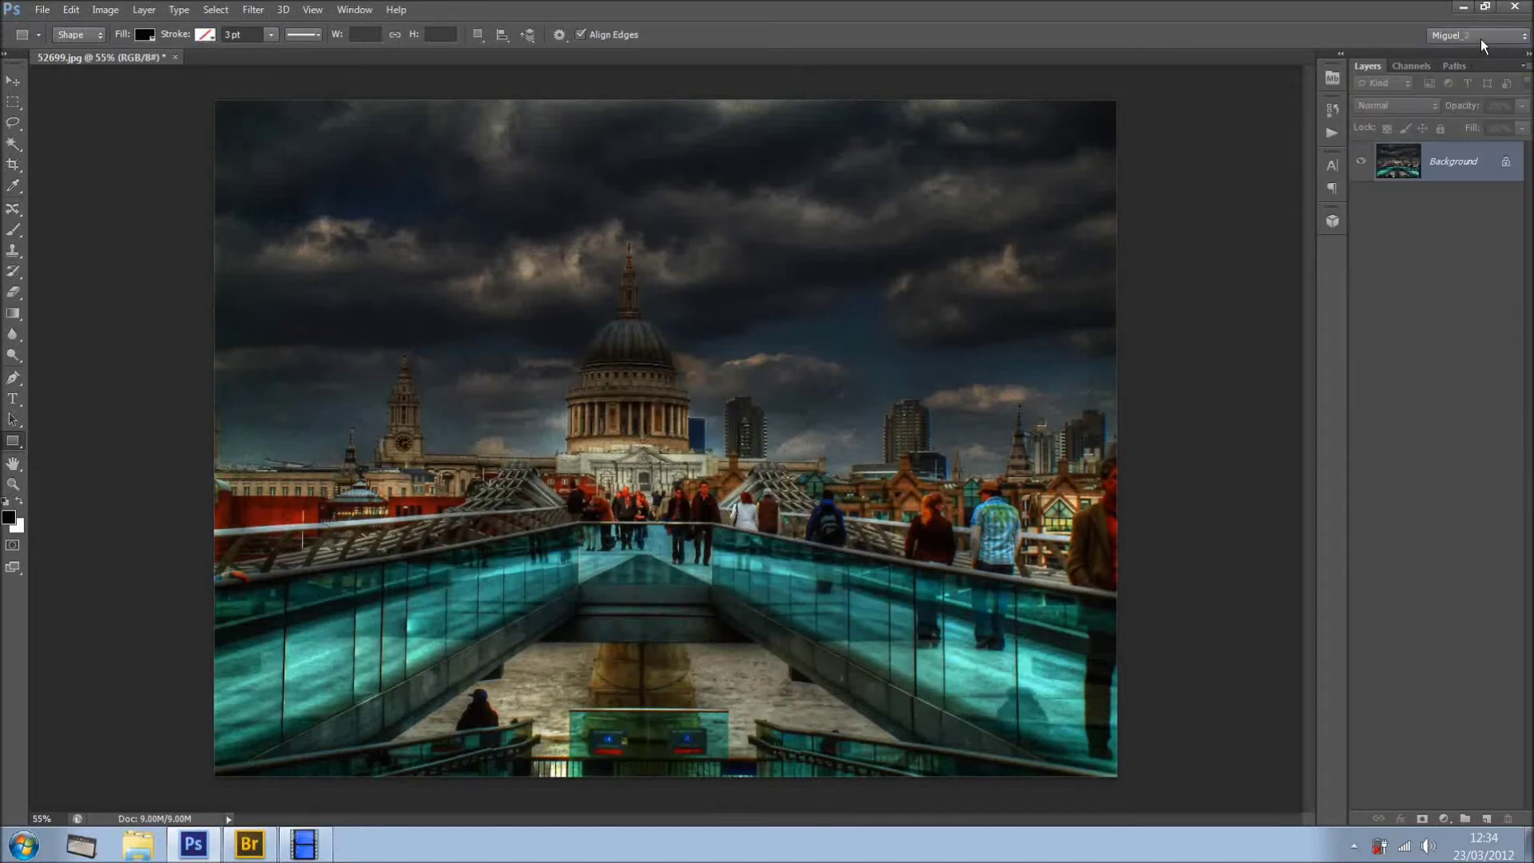
click(1480, 37)
click(1459, 118)
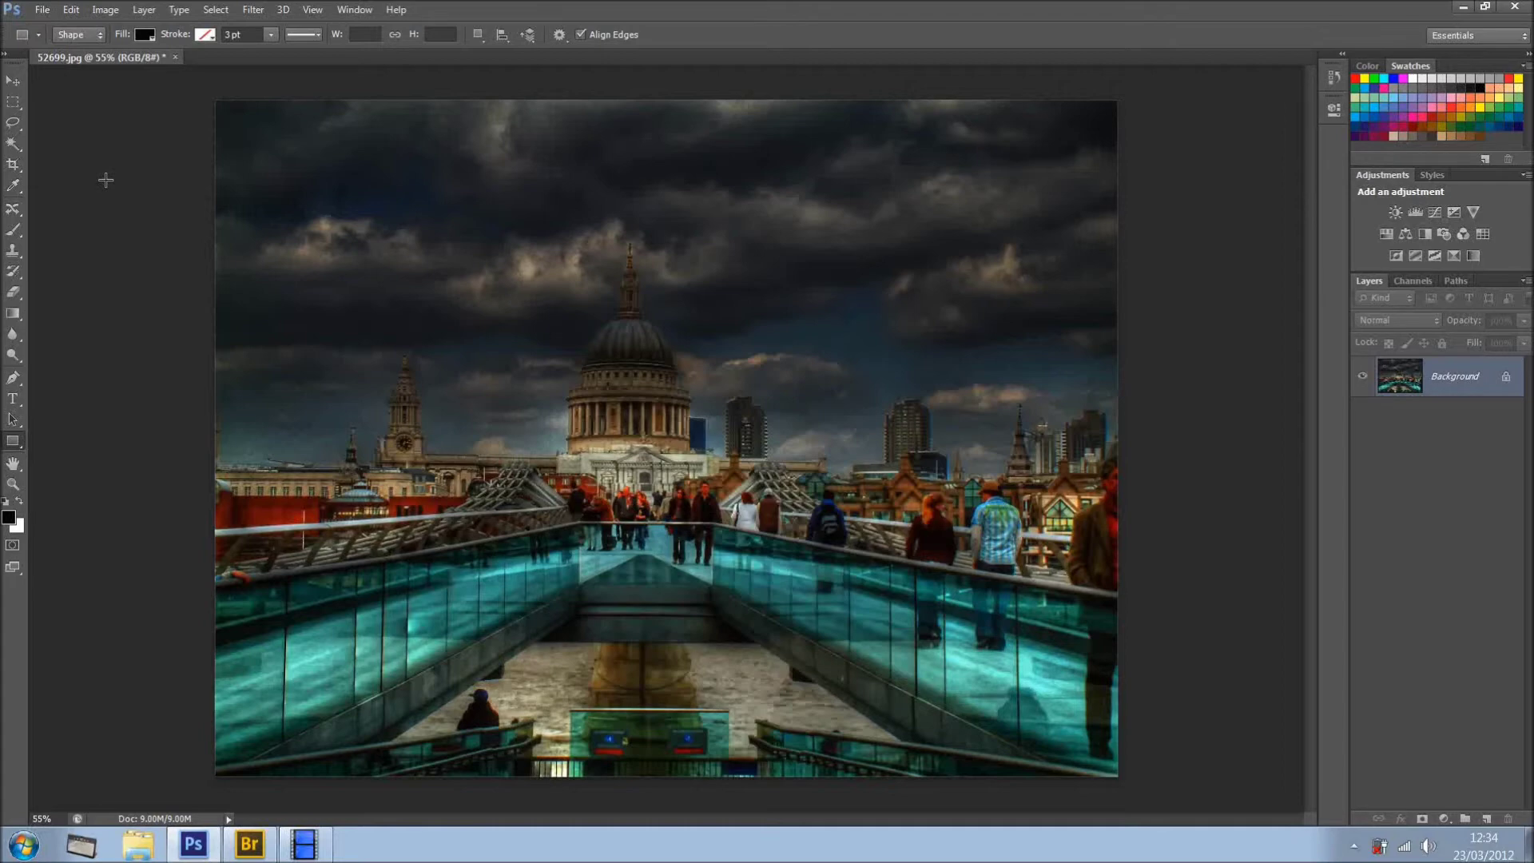
click(68, 12)
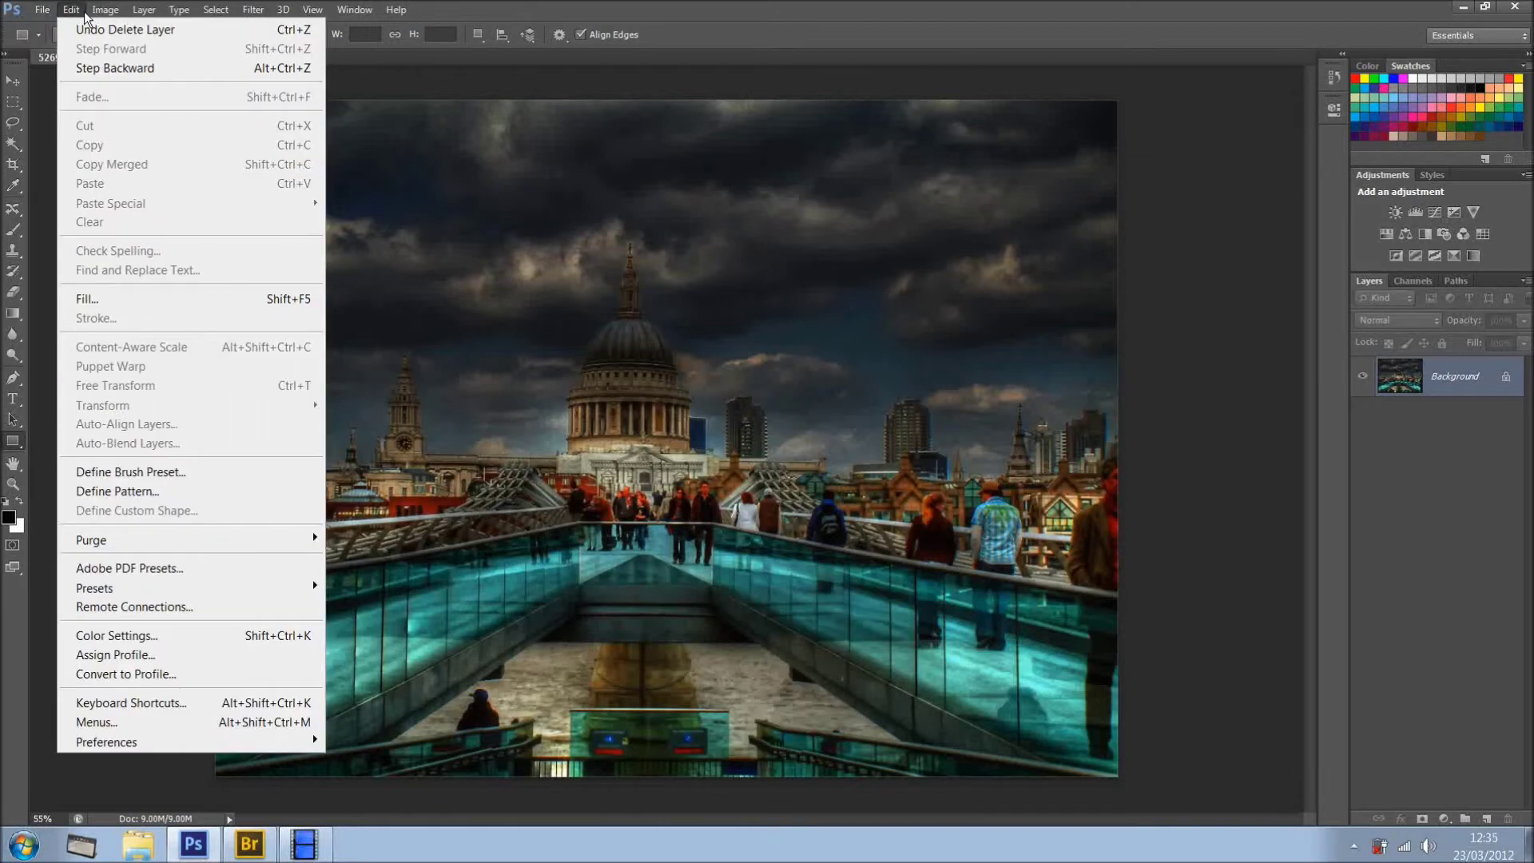
mouse_move(80, 740)
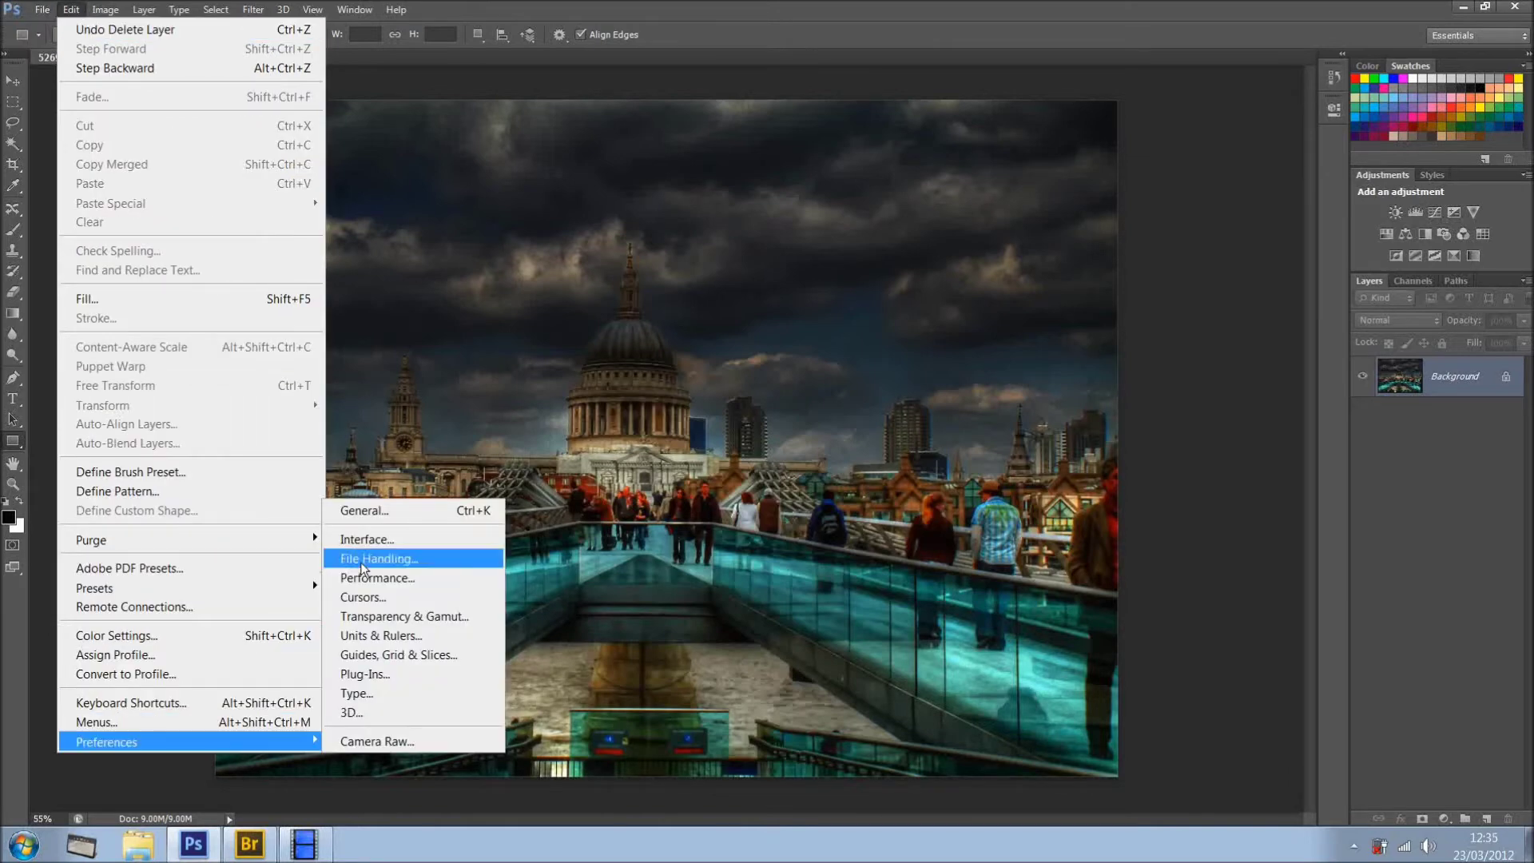
click(372, 513)
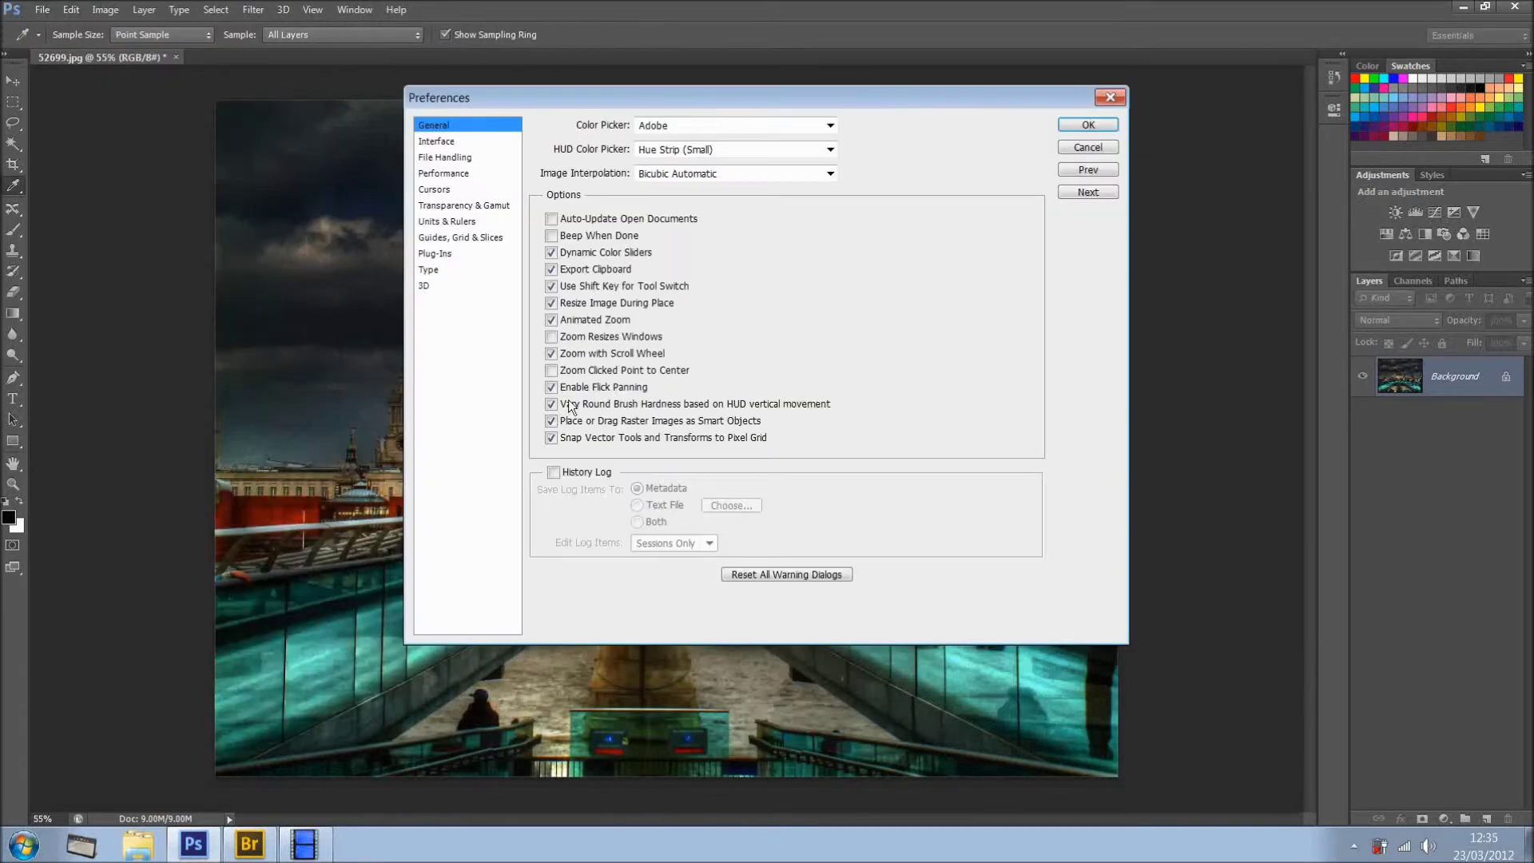
click(446, 141)
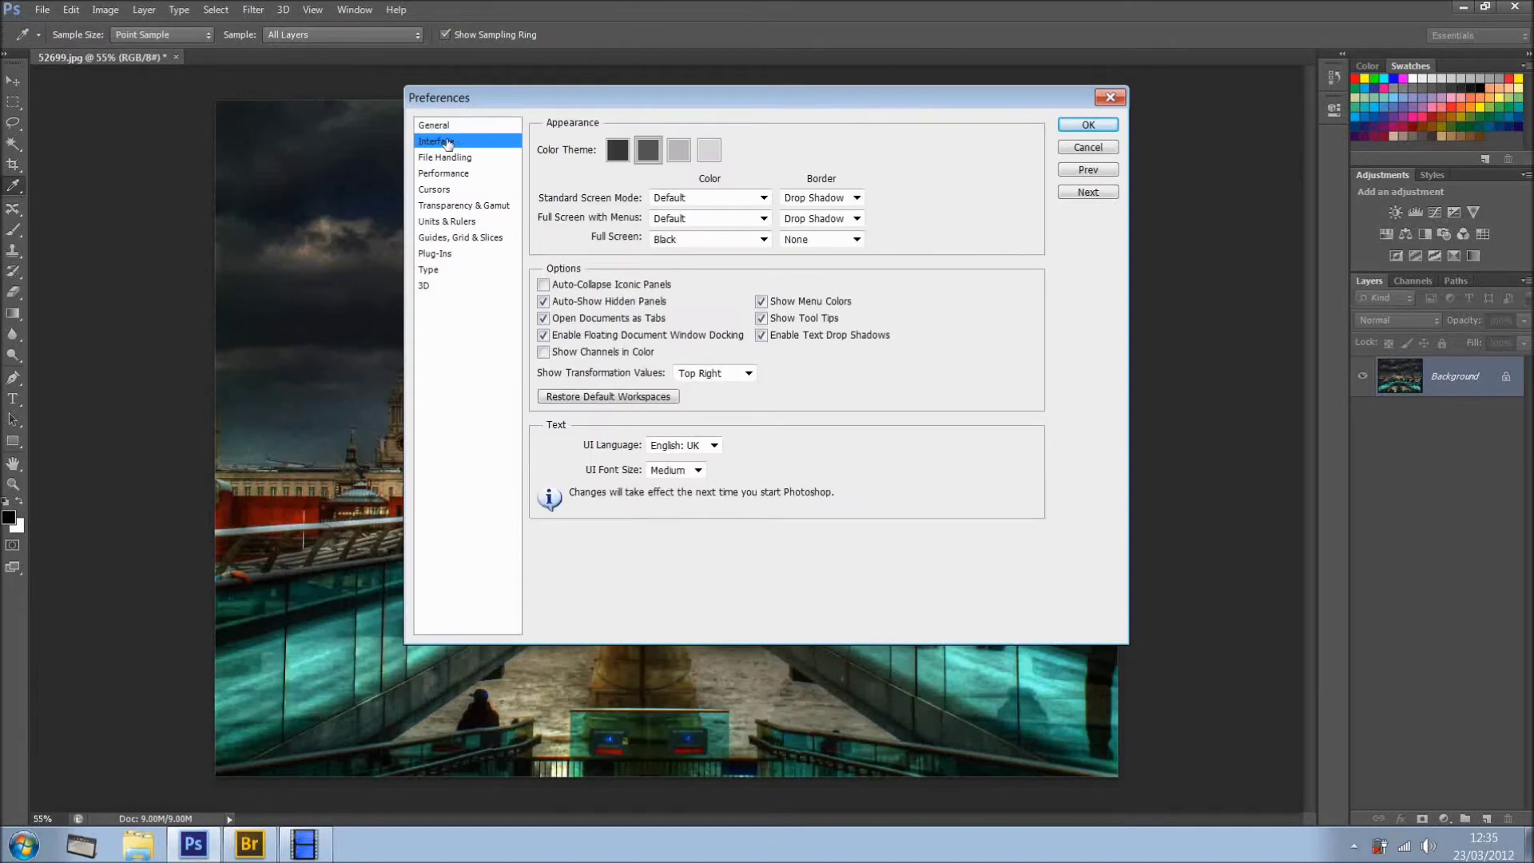
click(617, 156)
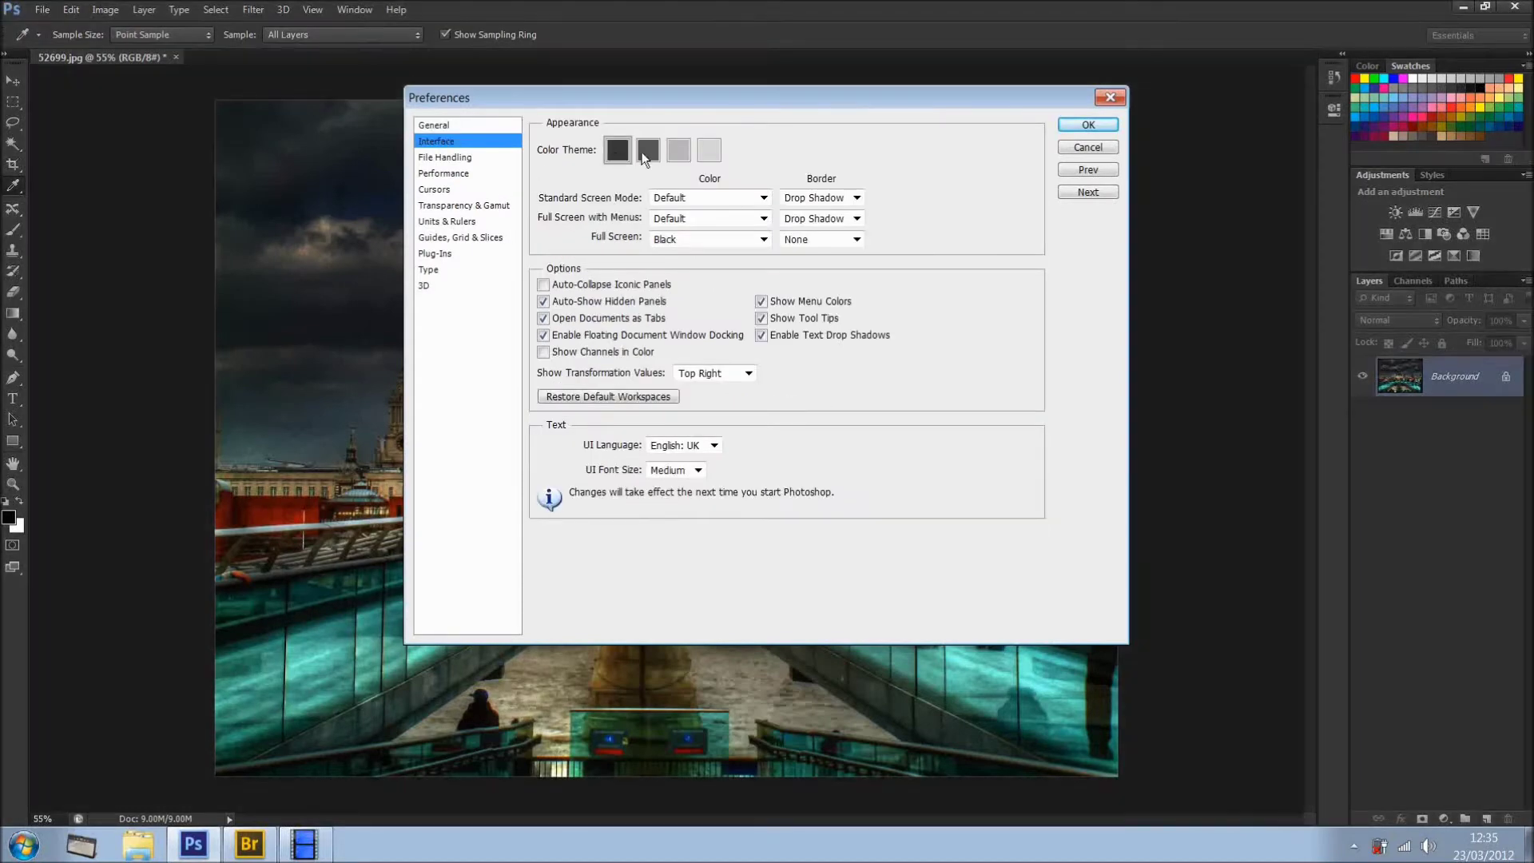
click(670, 152)
click(707, 158)
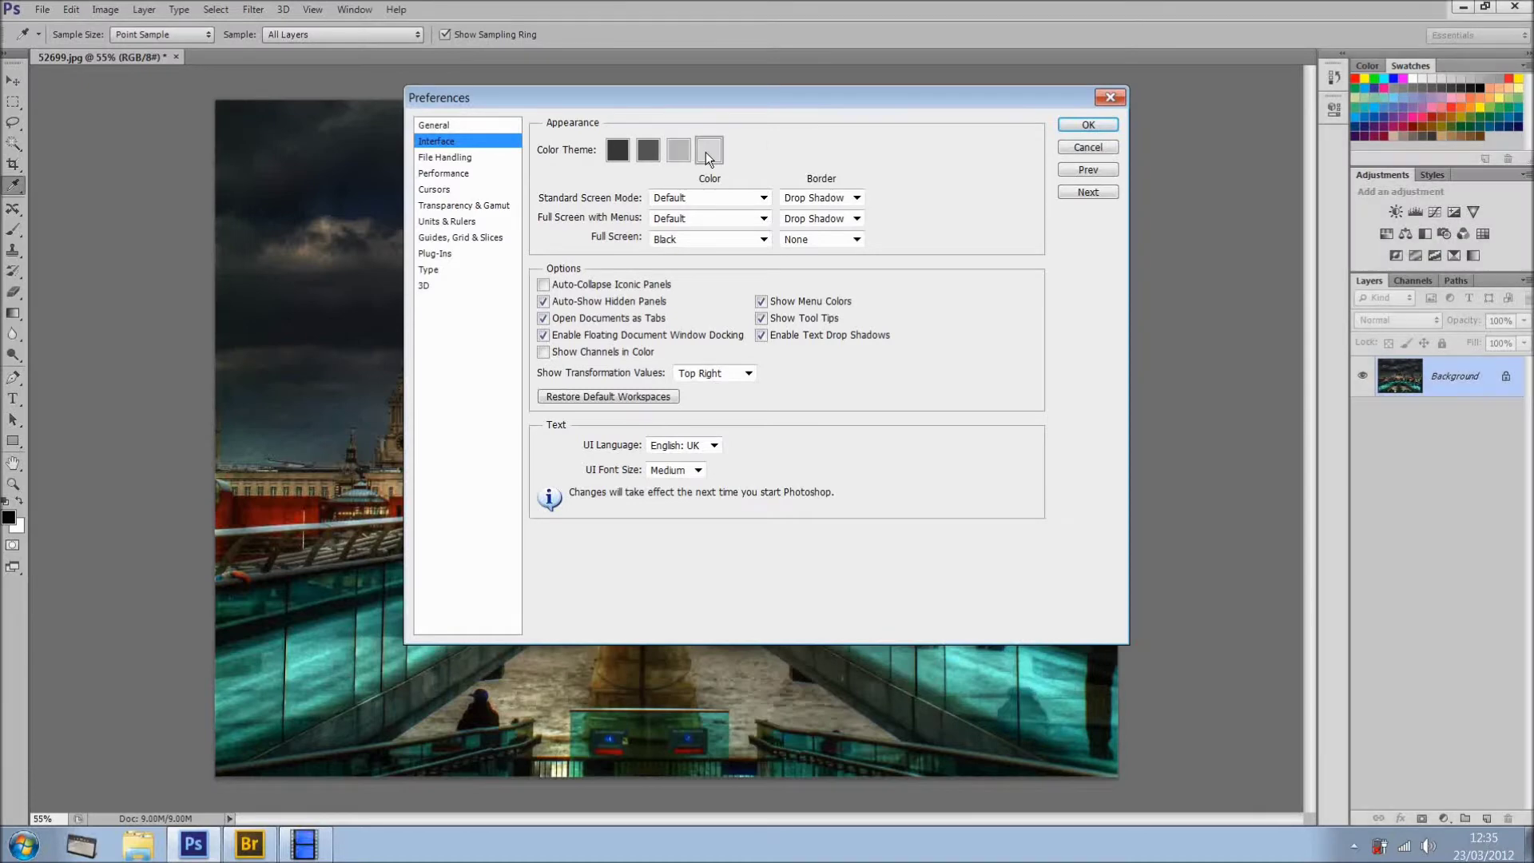
click(679, 152)
click(641, 155)
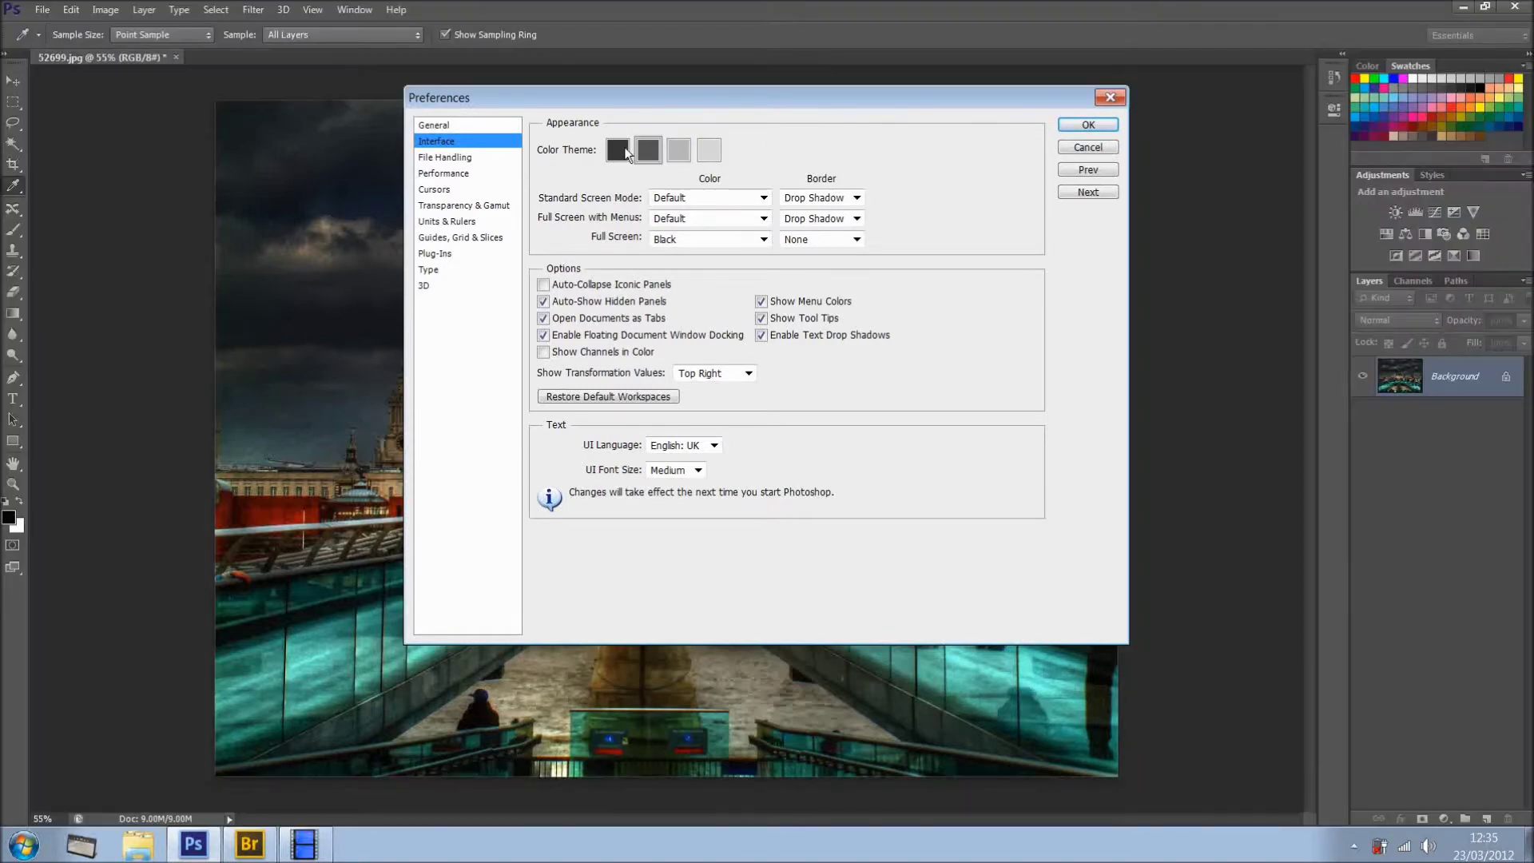
click(619, 154)
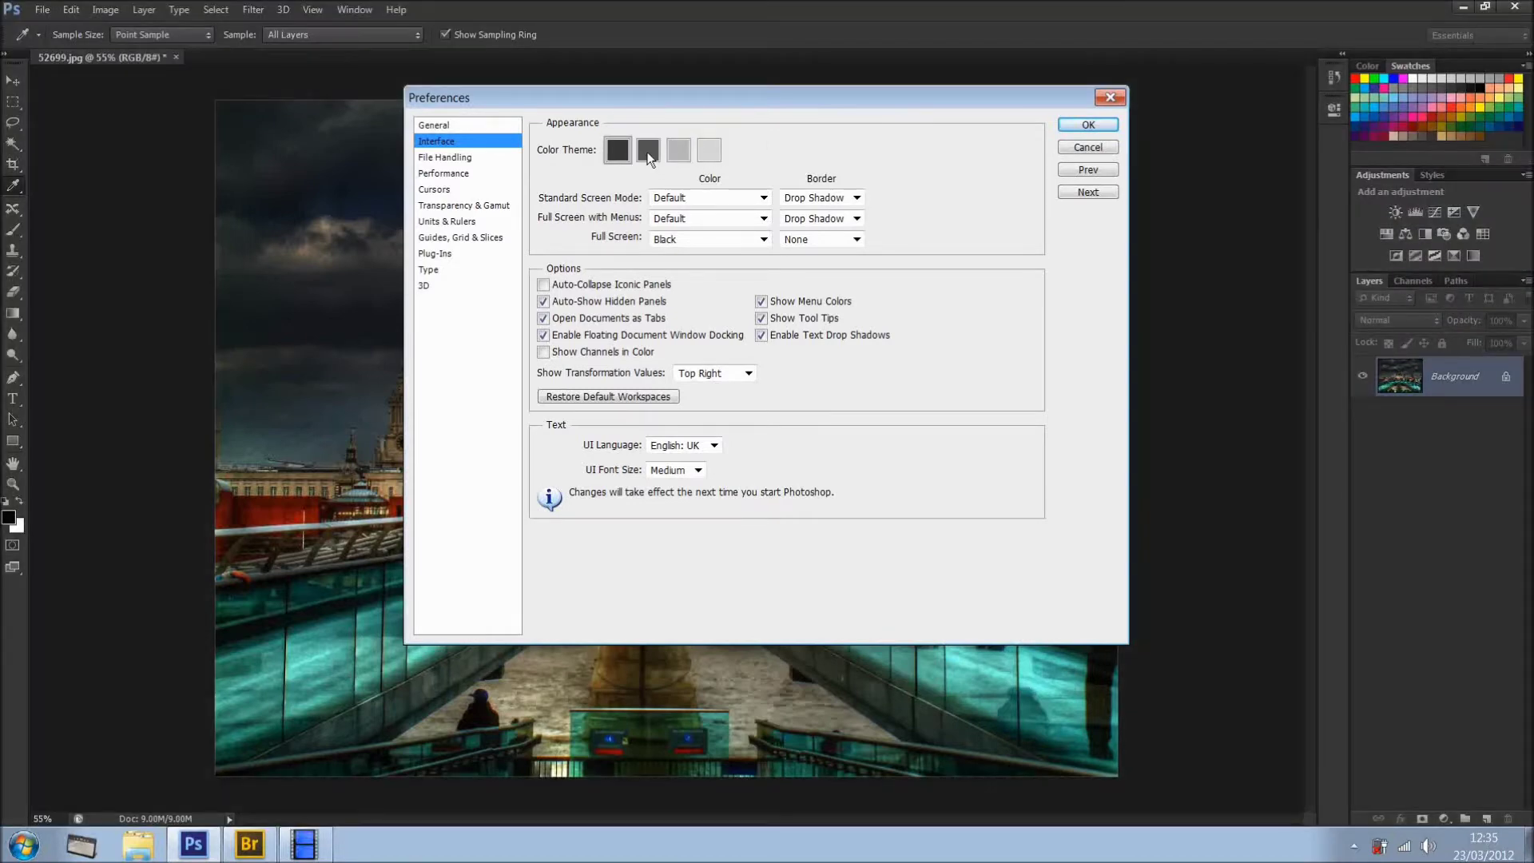
click(648, 153)
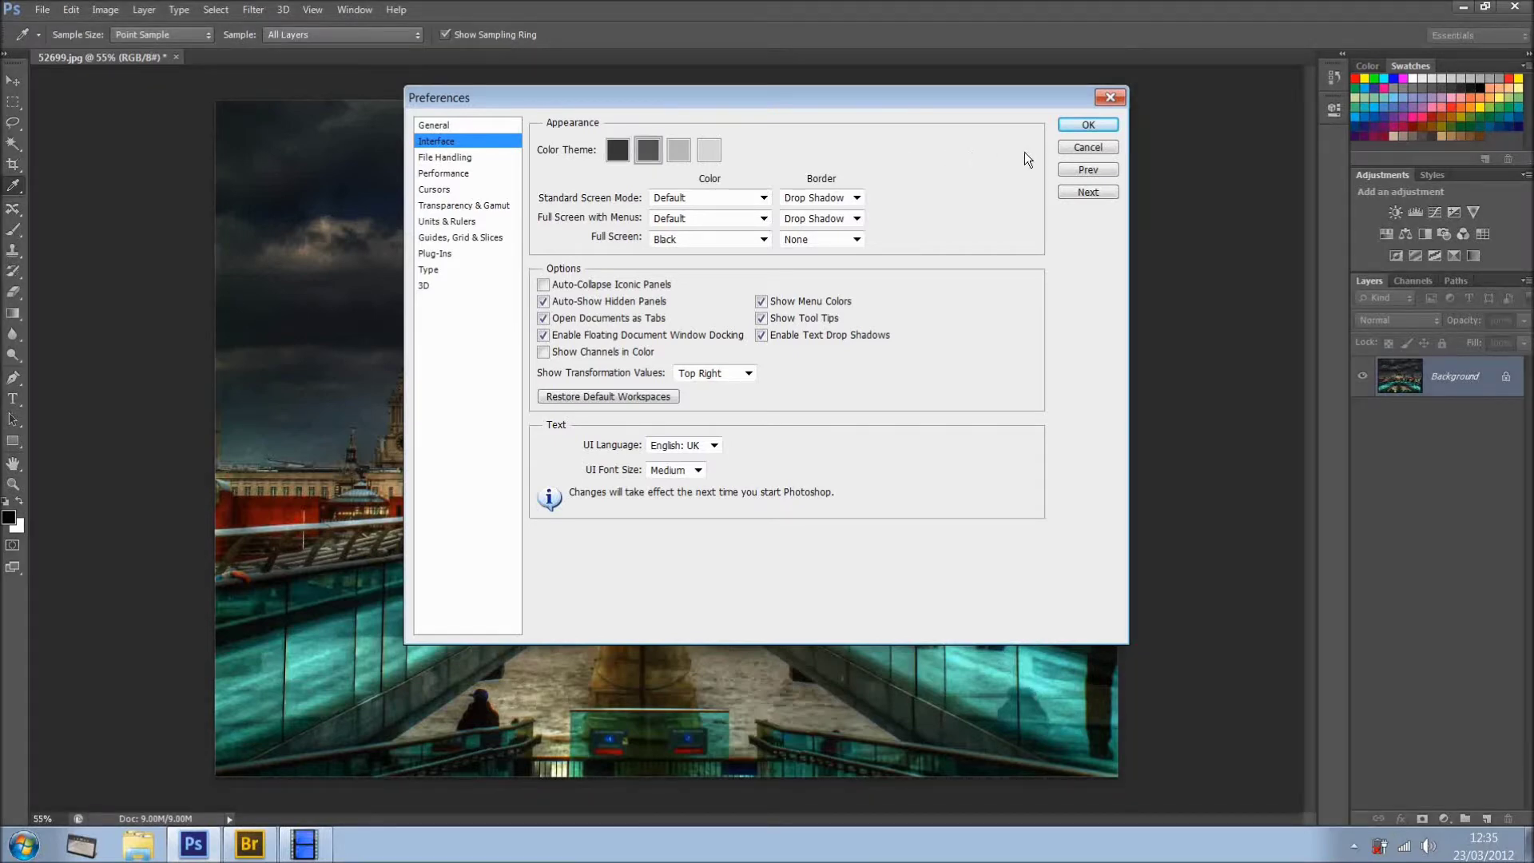
click(1086, 126)
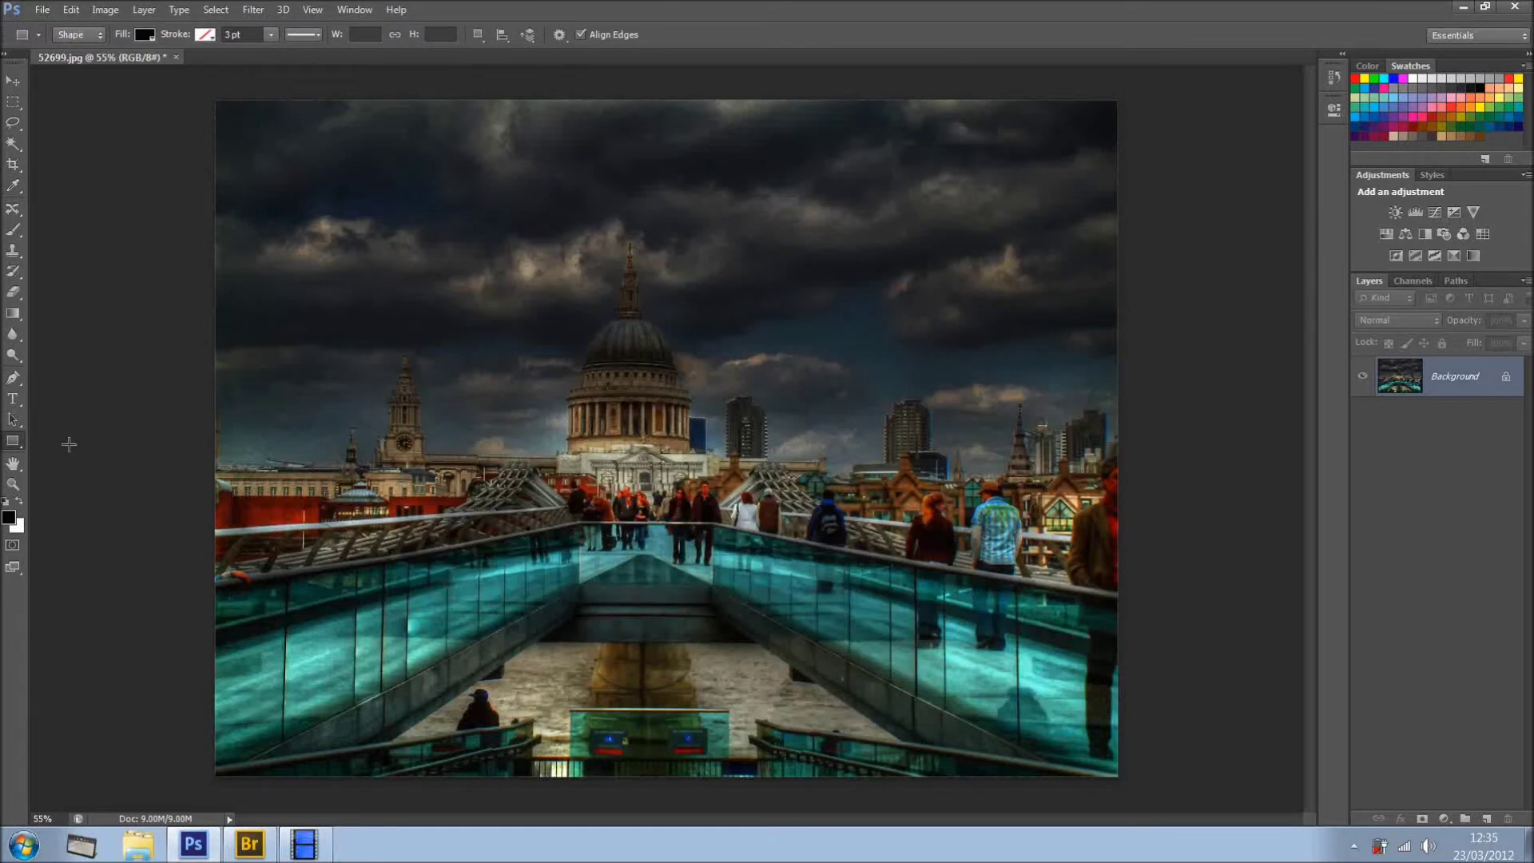
Switch the Rectangle tool's mode from Shape to Pixels on the options bar.
right_click(13, 444)
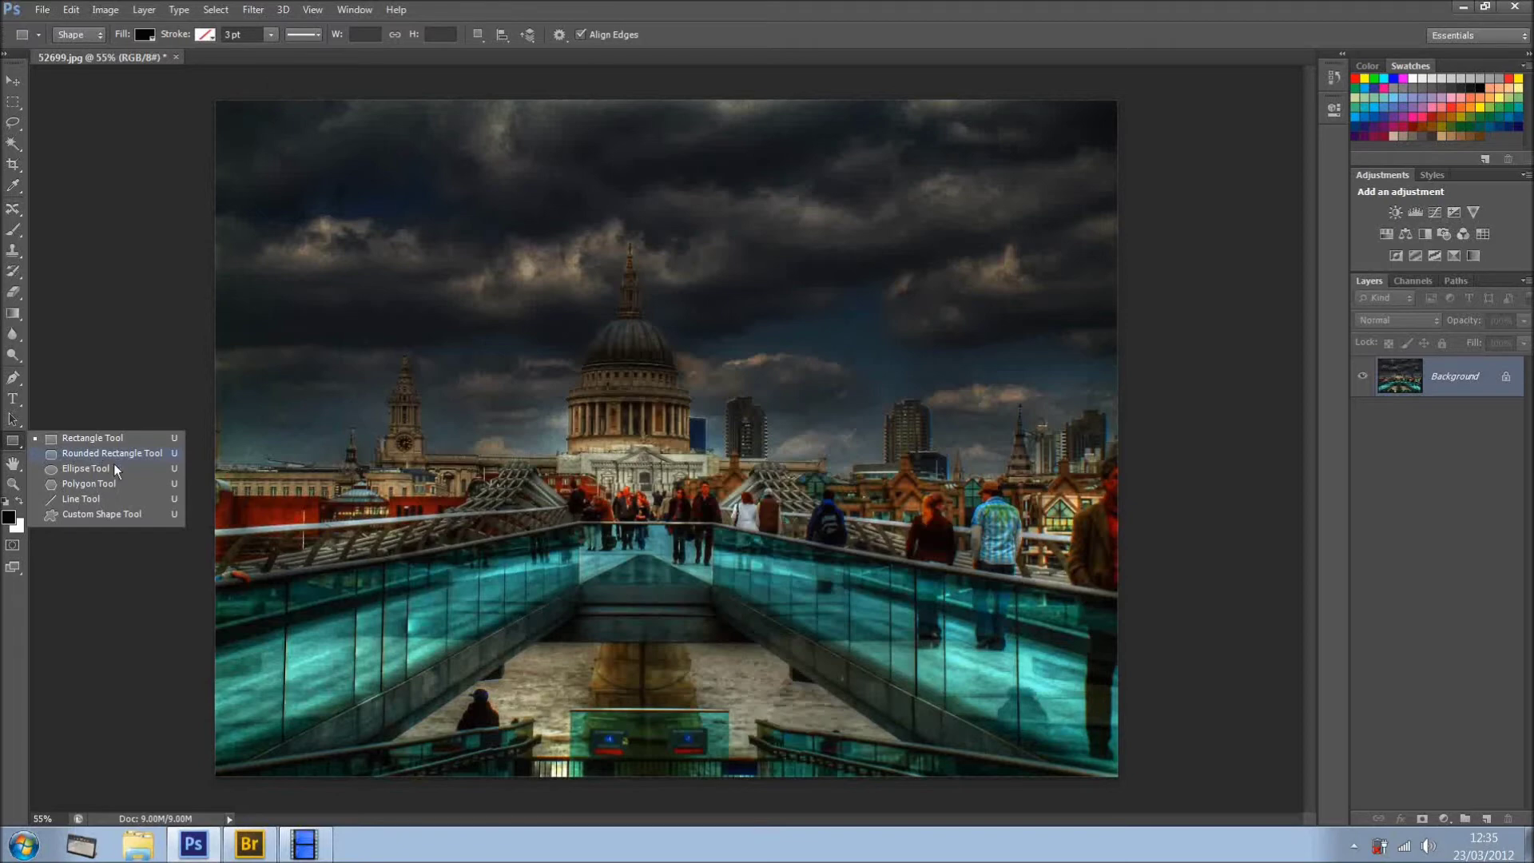
click(23, 448)
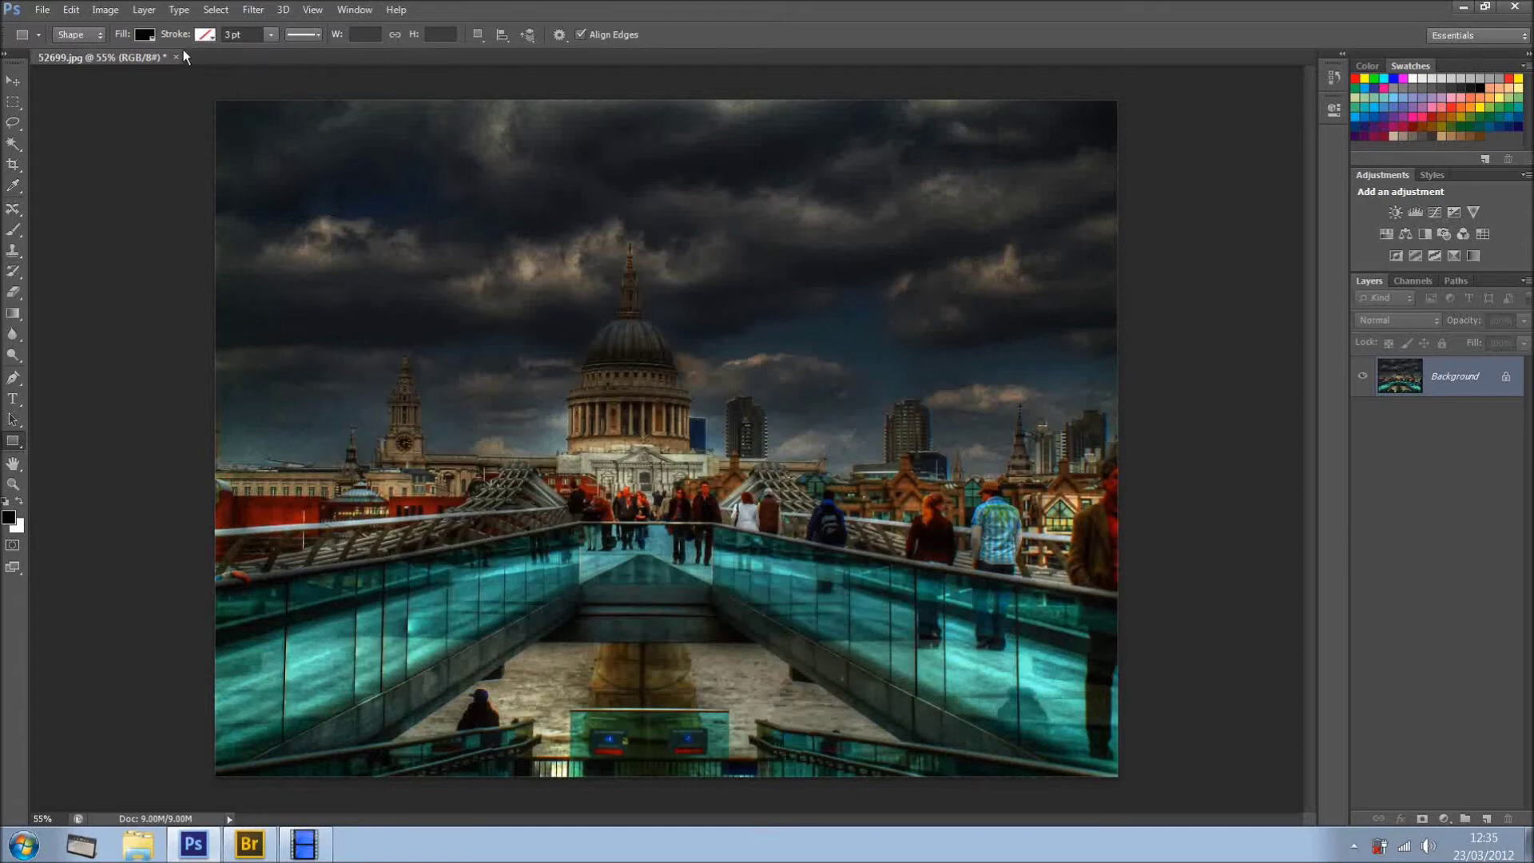
click(99, 35)
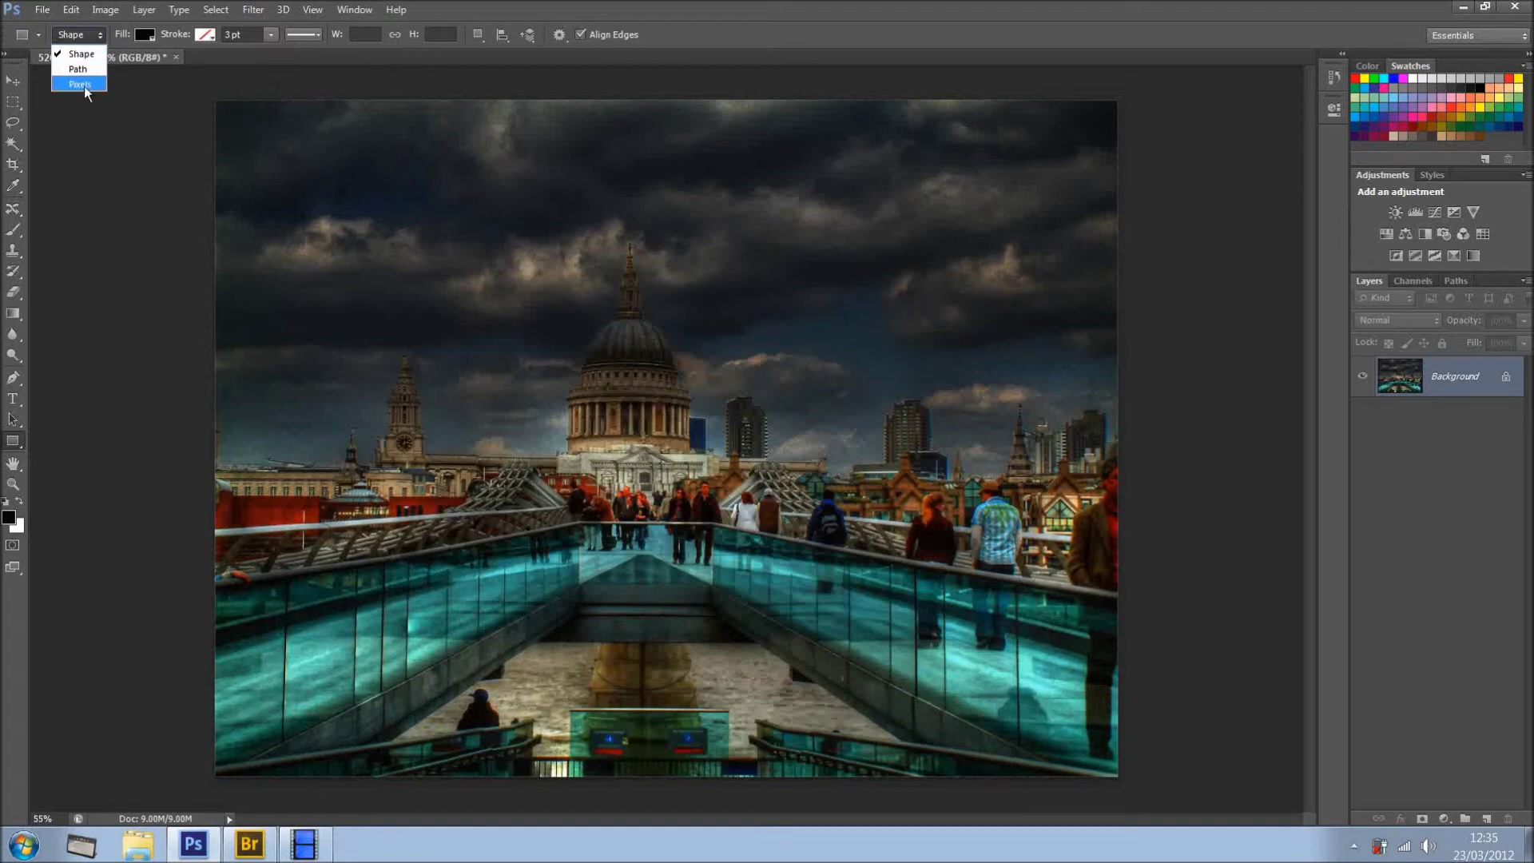
click(155, 98)
click(96, 37)
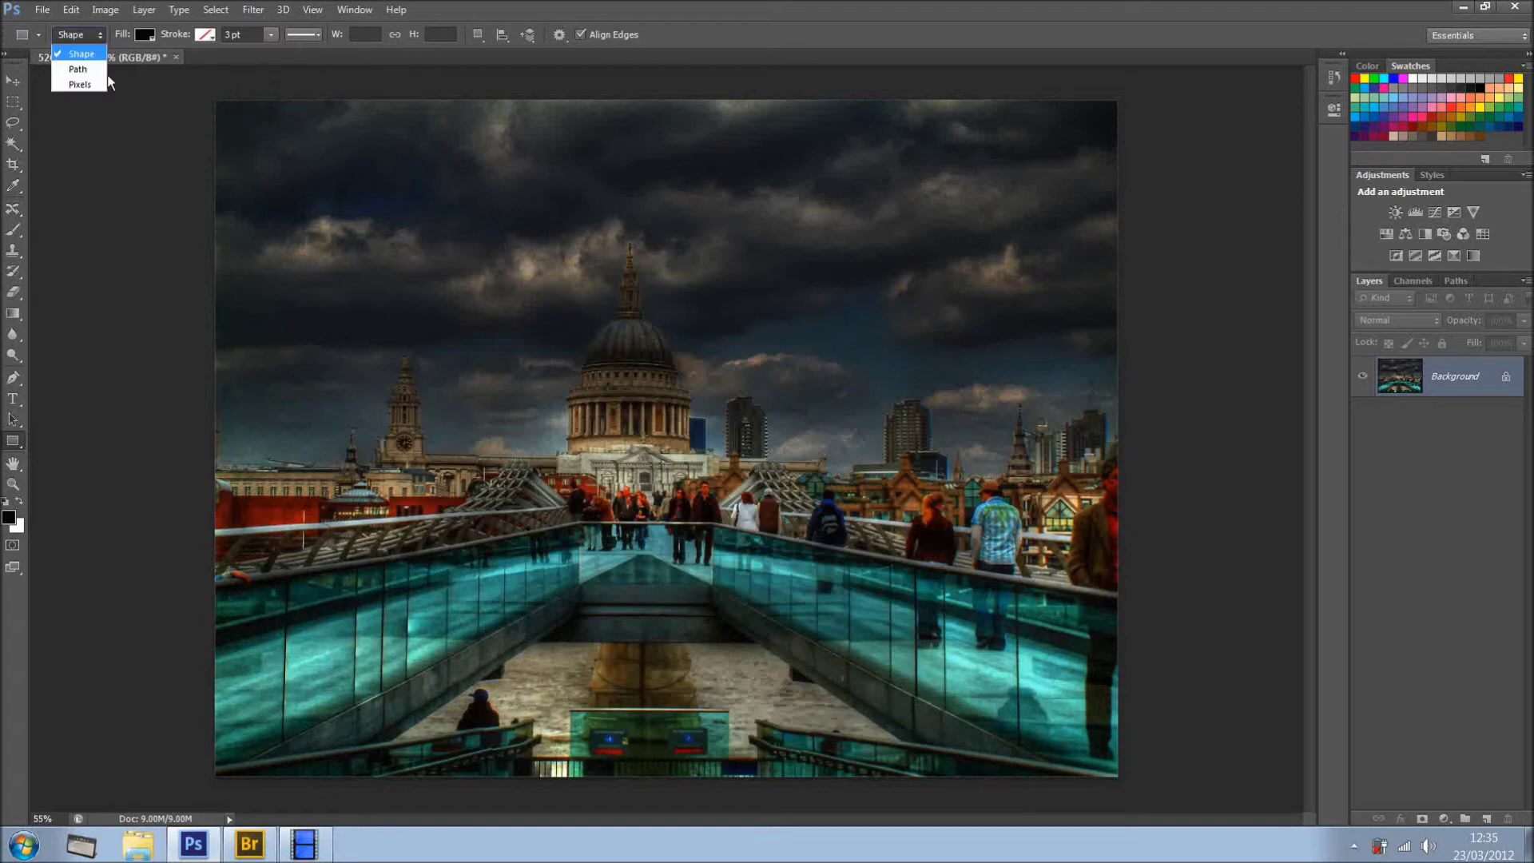
click(92, 84)
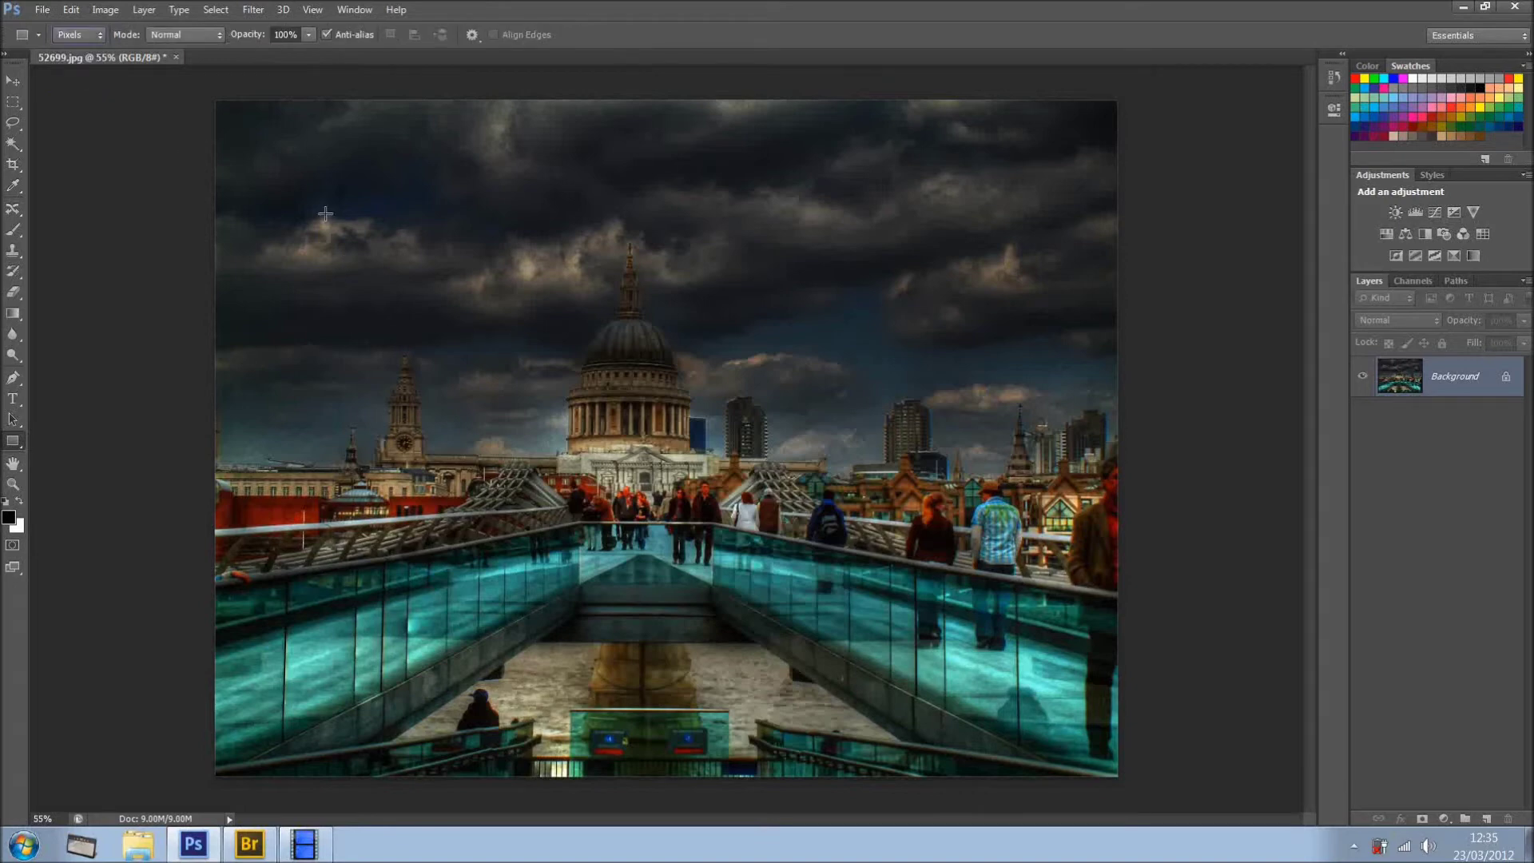
drag(326, 214, 622, 412)
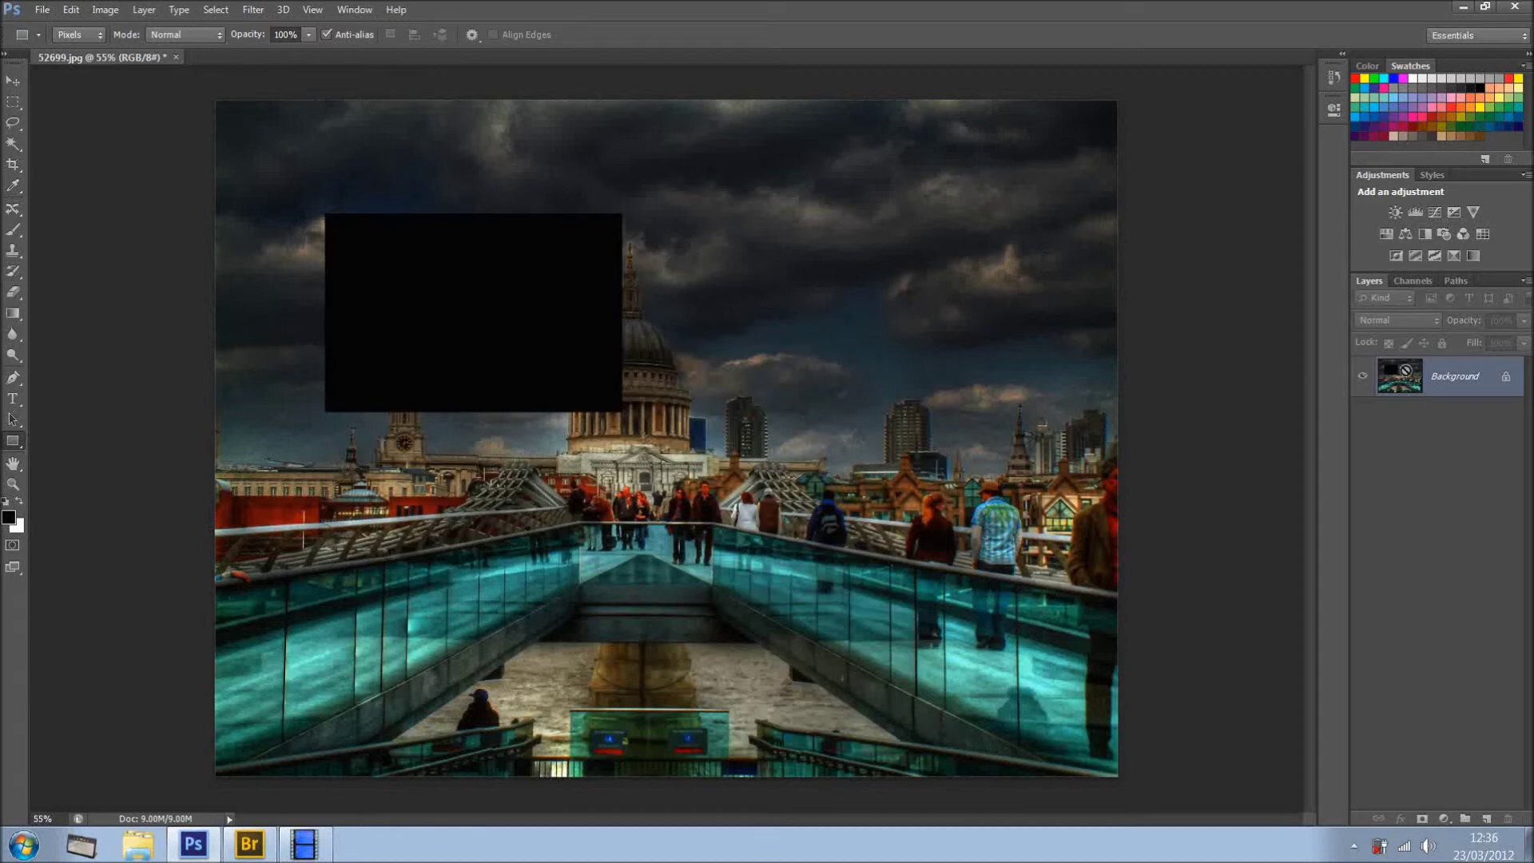
key(ctrl+z)
click(1488, 819)
drag(455, 237, 871, 513)
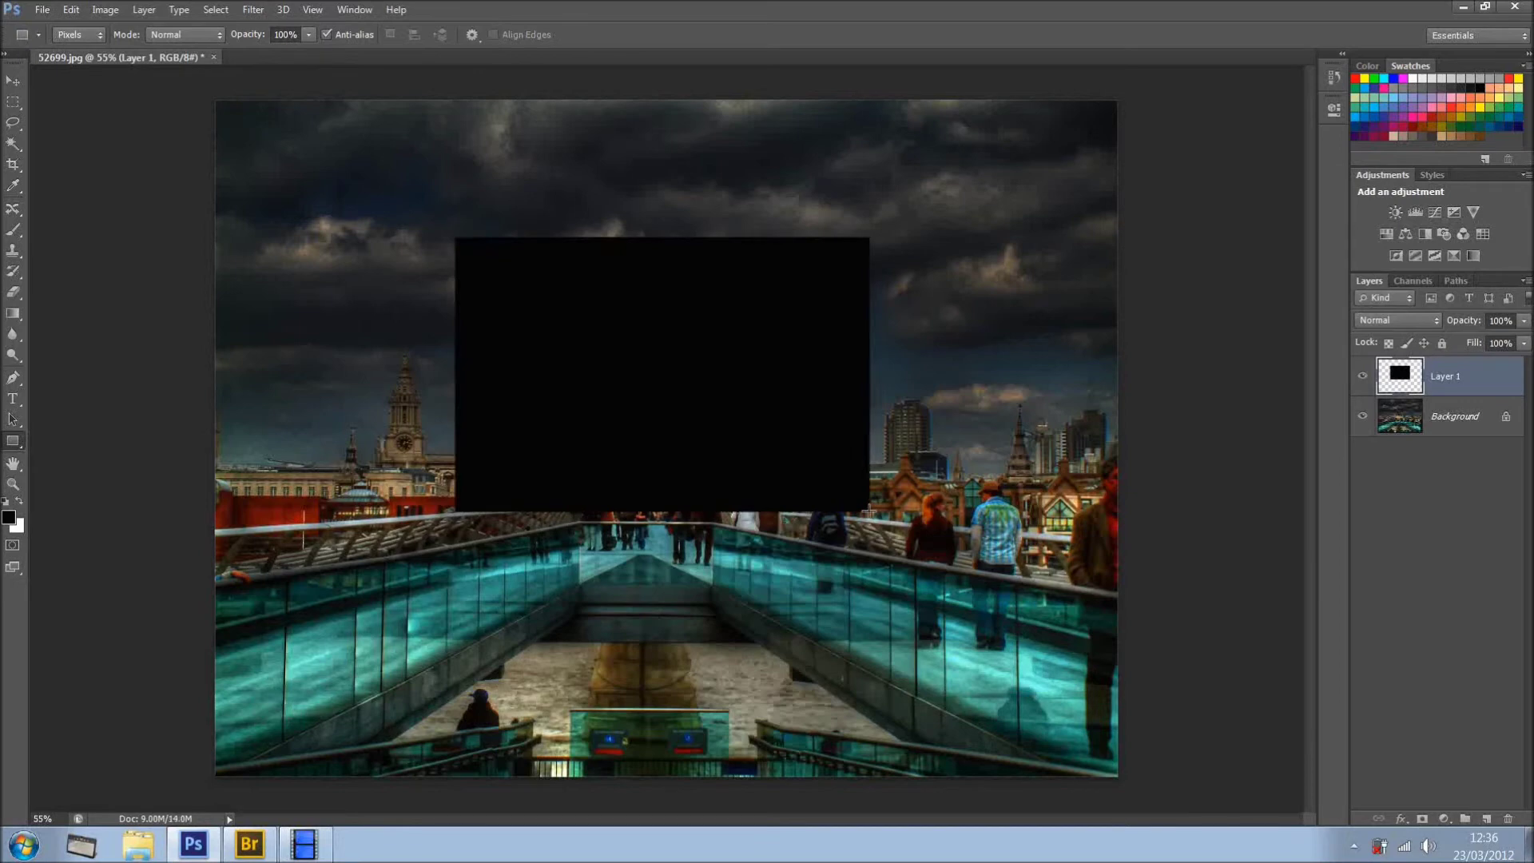
key(ctrl+z)
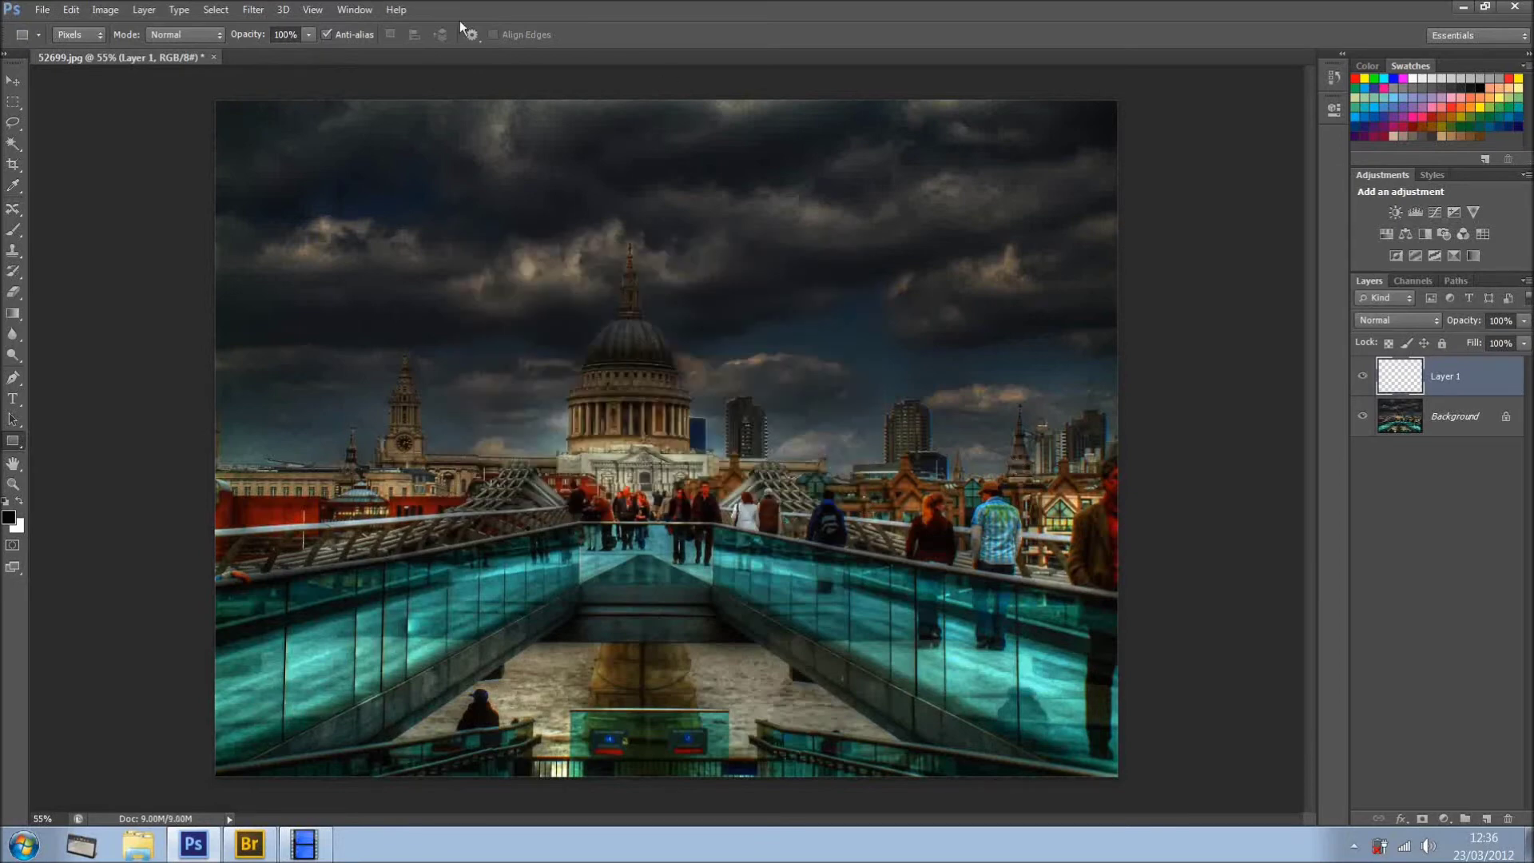
drag(1490, 465, 1506, 819)
Set the Rectangle tool to Path mode and draw a test path around the cathedral.
click(95, 33)
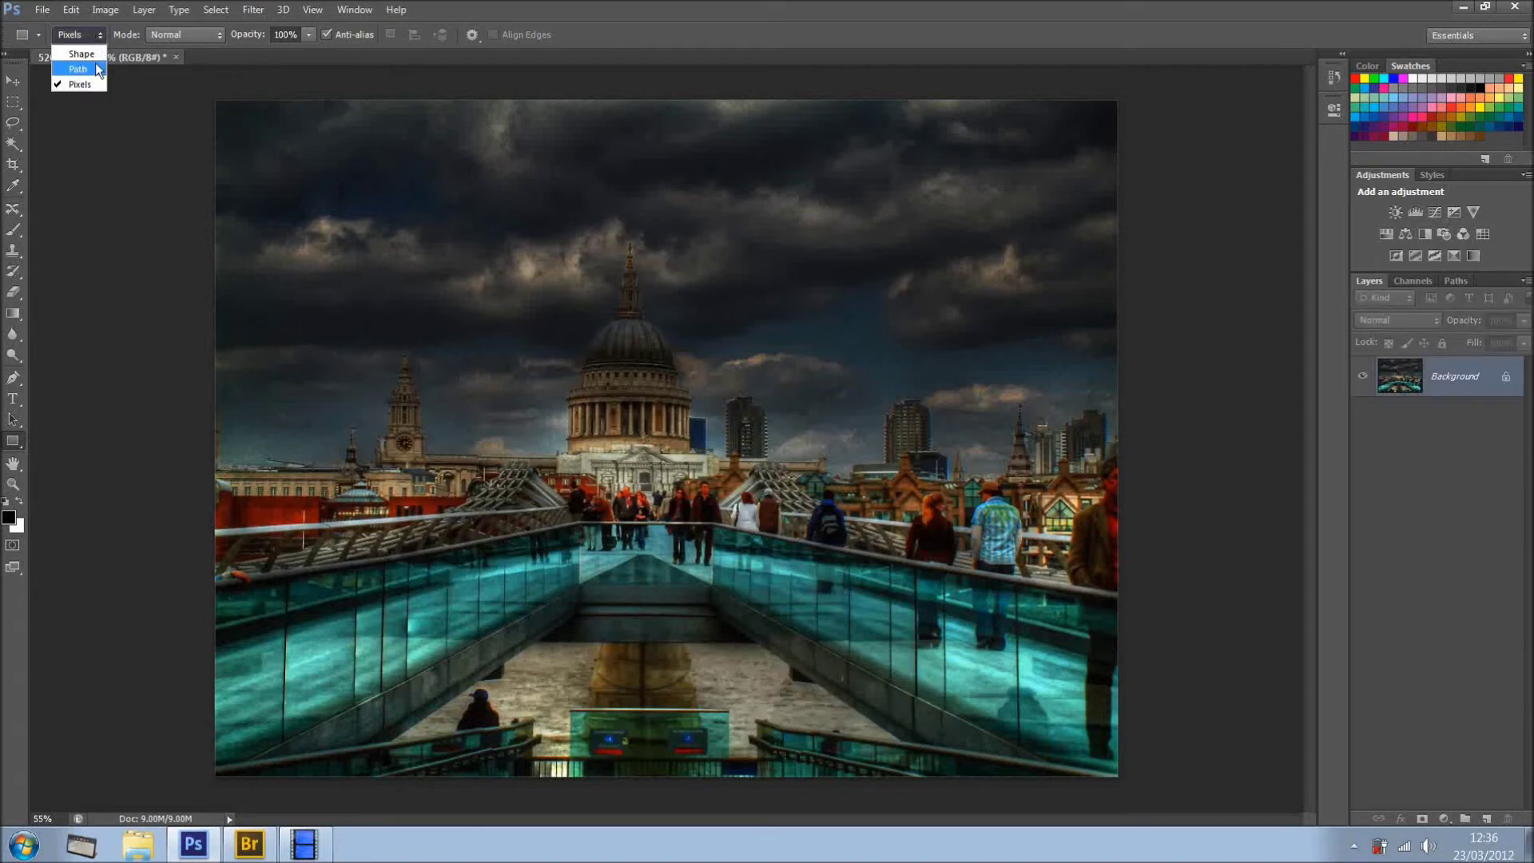
click(98, 69)
drag(370, 198, 910, 495)
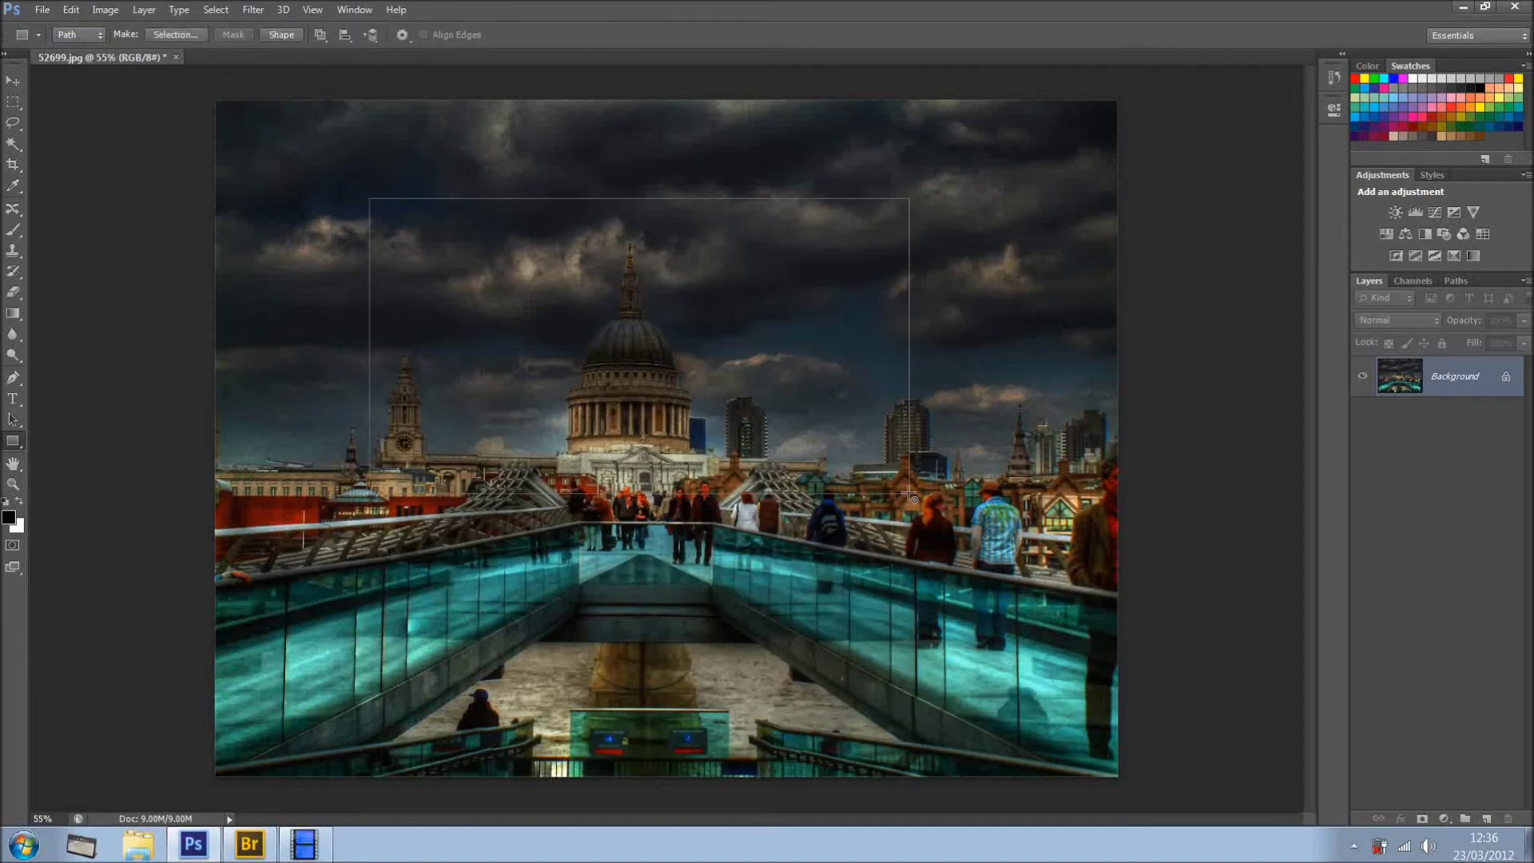
Delete the Work Path from the Paths panel and return to Layers.
click(1458, 282)
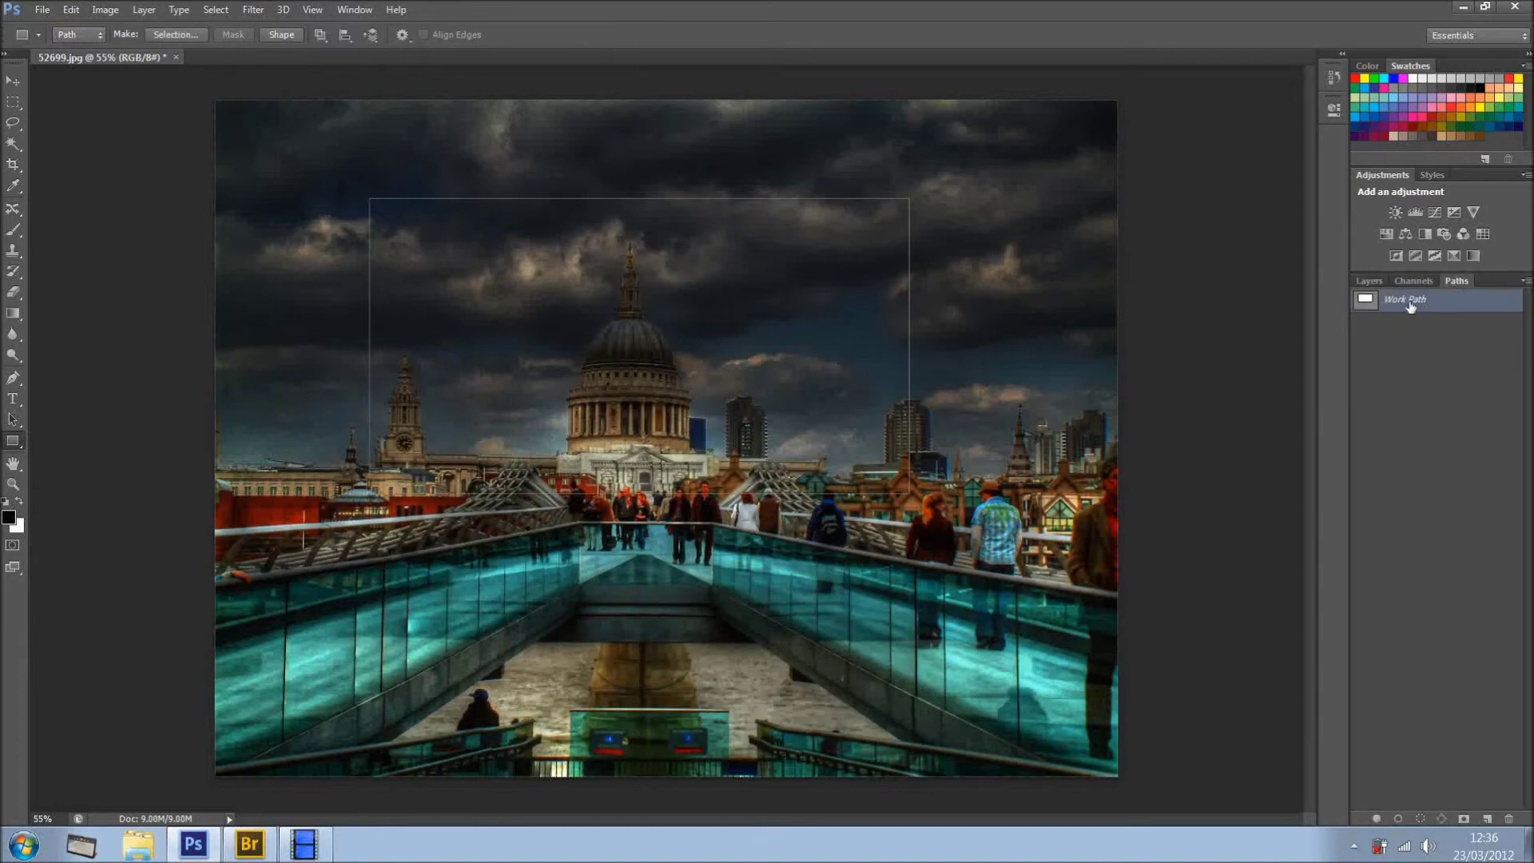
click(1373, 276)
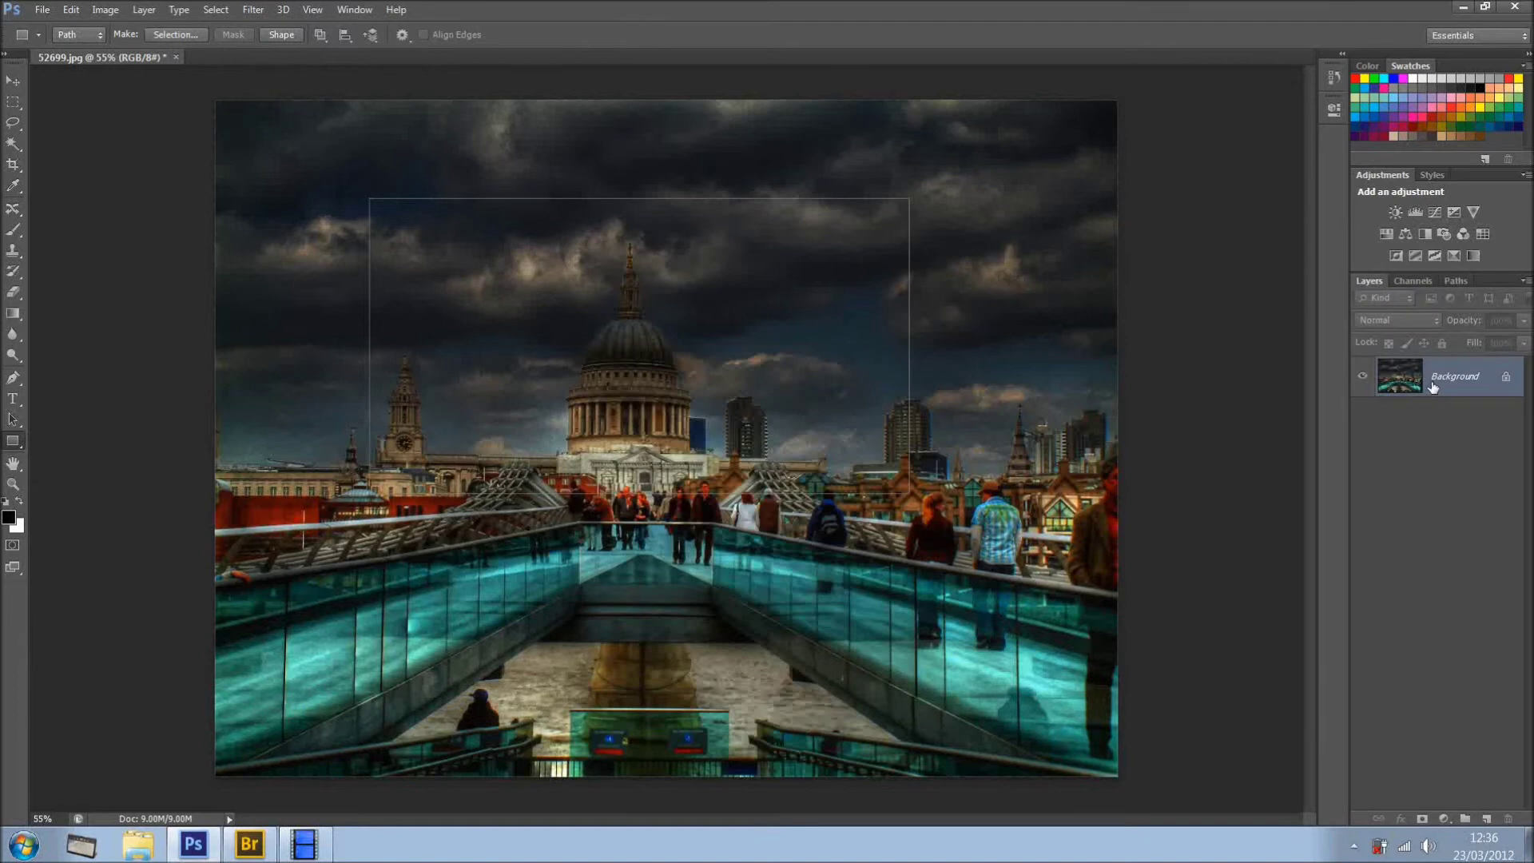
click(1457, 279)
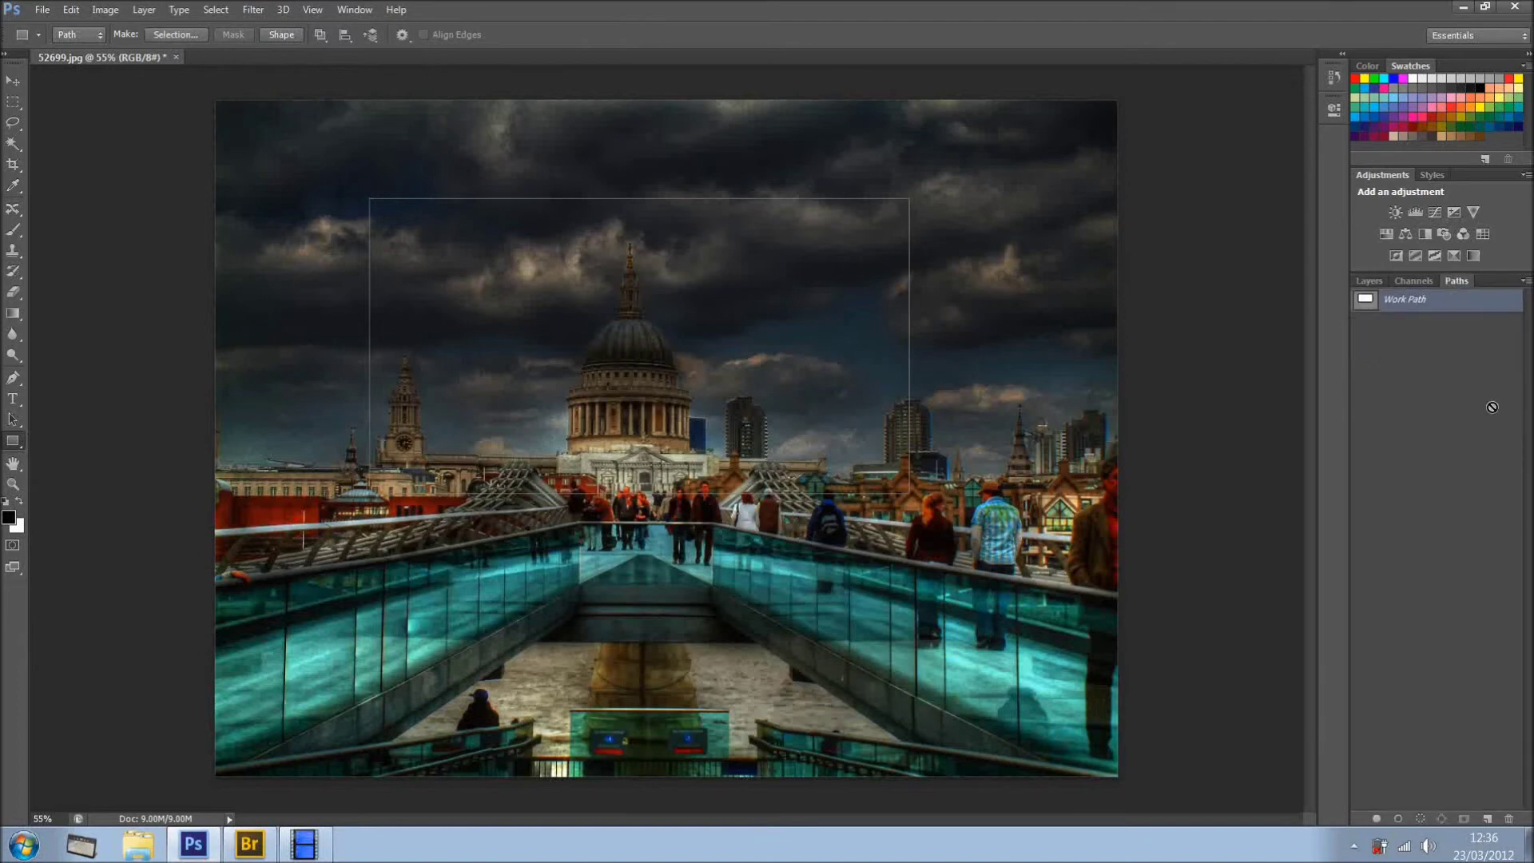
click(1511, 821)
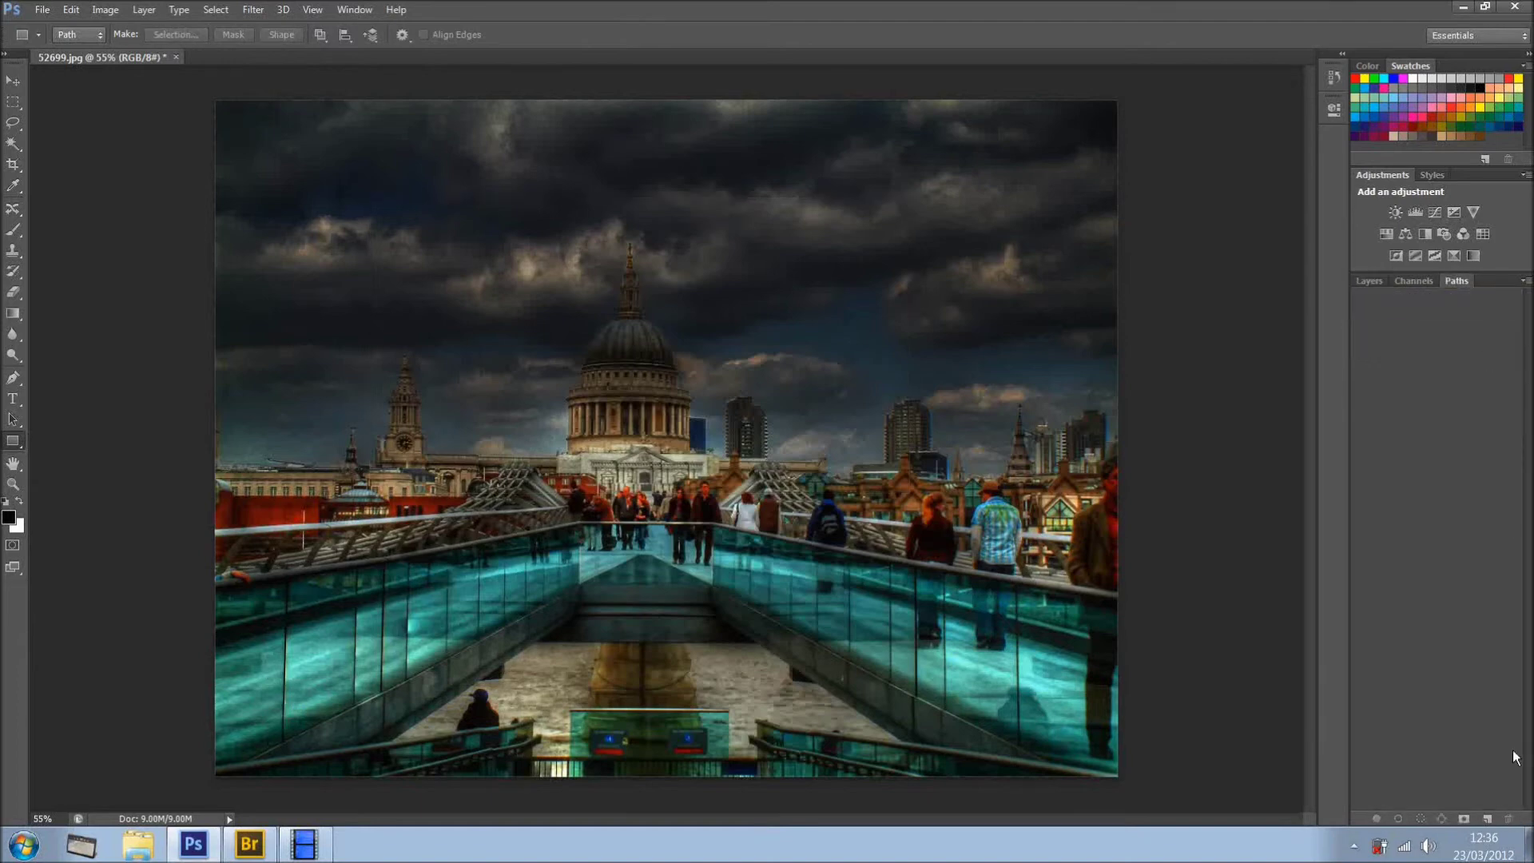
click(1371, 281)
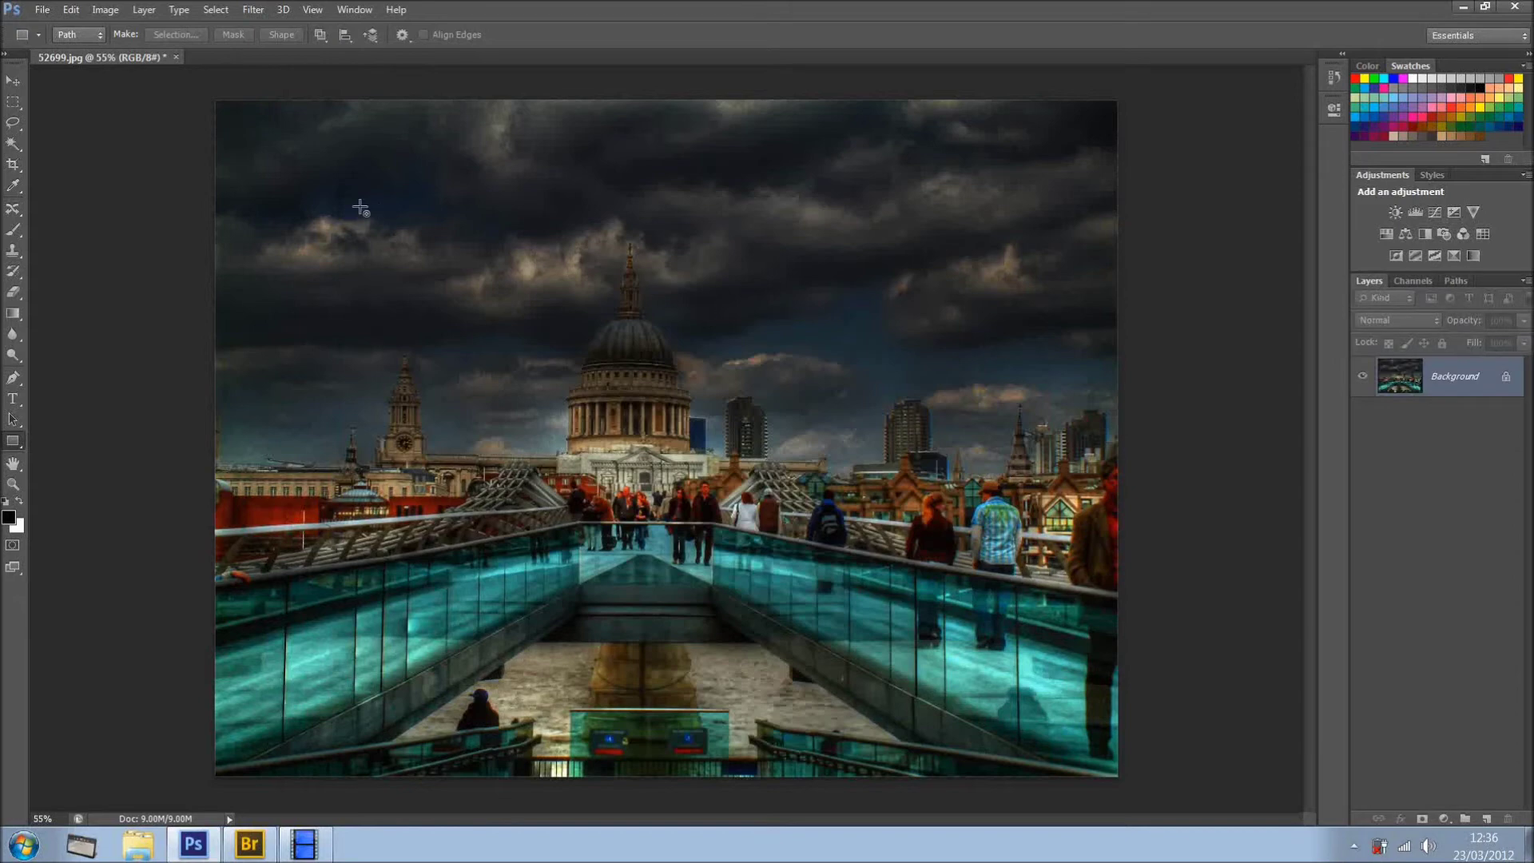
Set the Rectangle tool back to Shape mode with a teal fill.
click(94, 36)
click(80, 54)
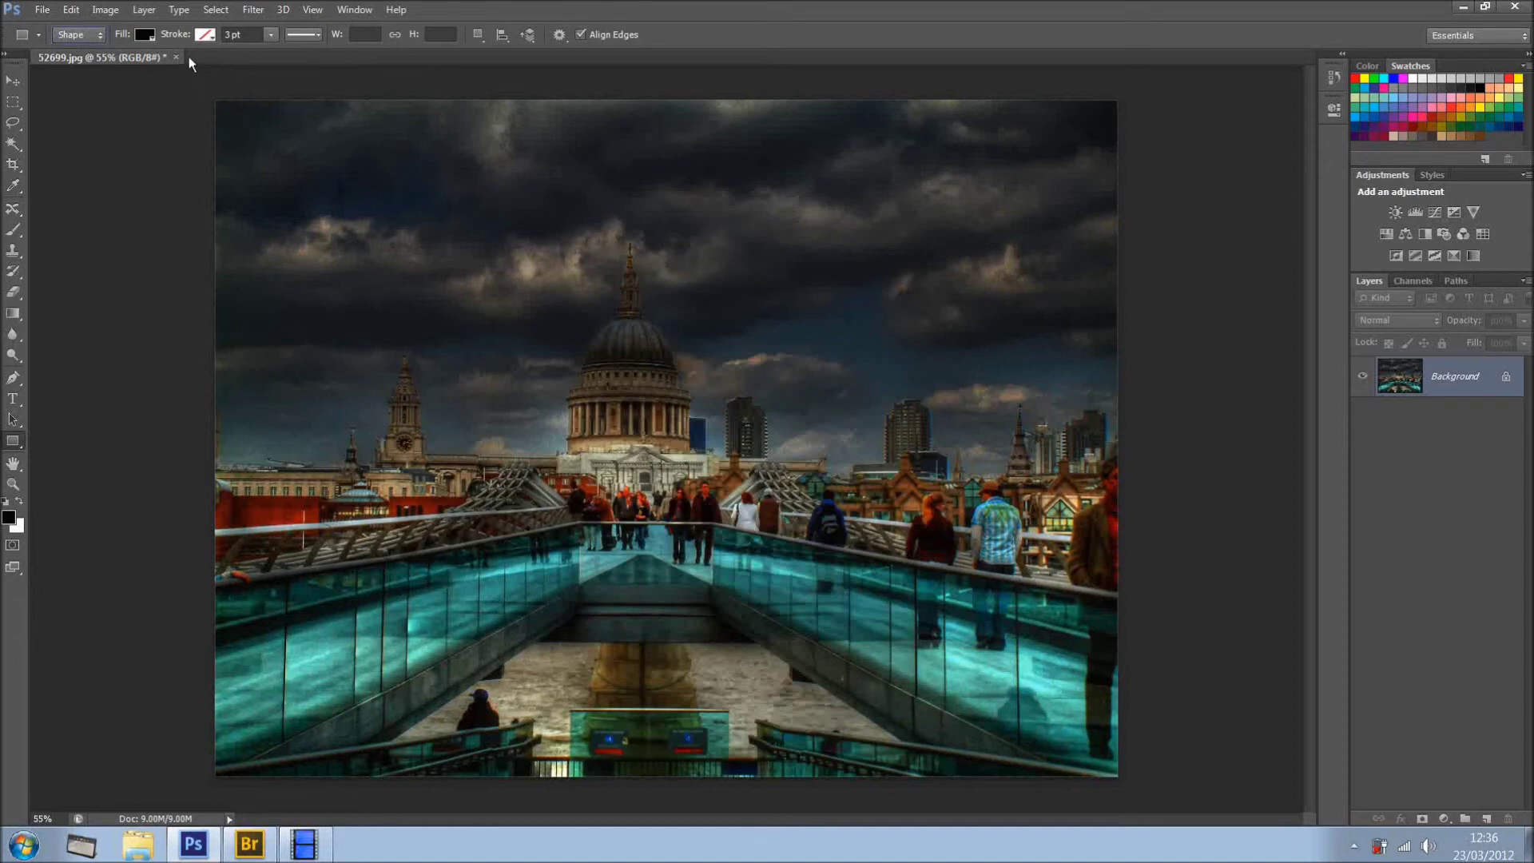
click(143, 35)
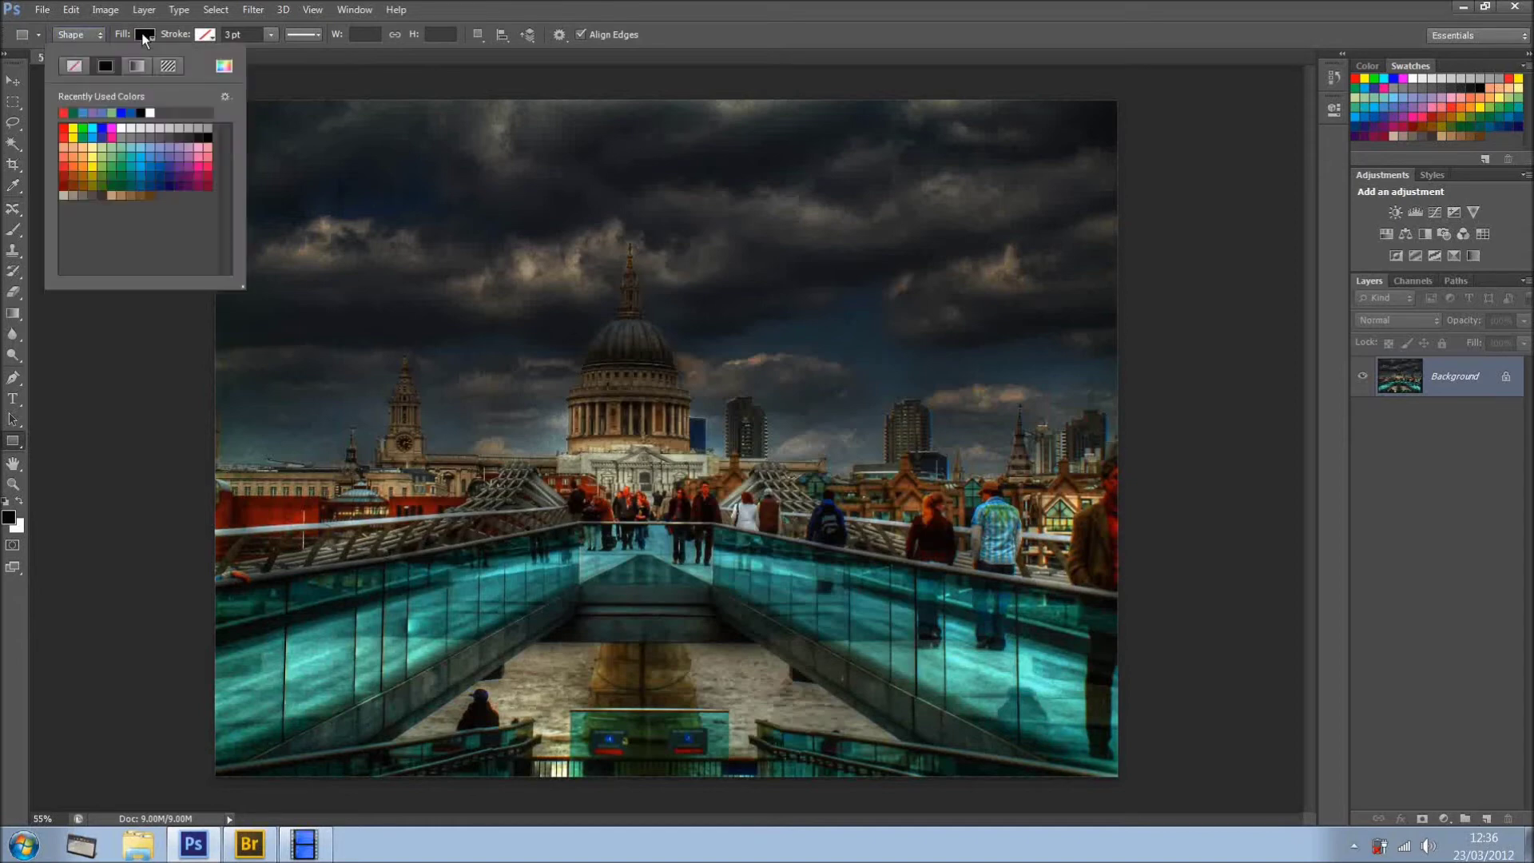
click(132, 148)
Draw the teal rectangle across the upper middle of the photo.
click(359, 240)
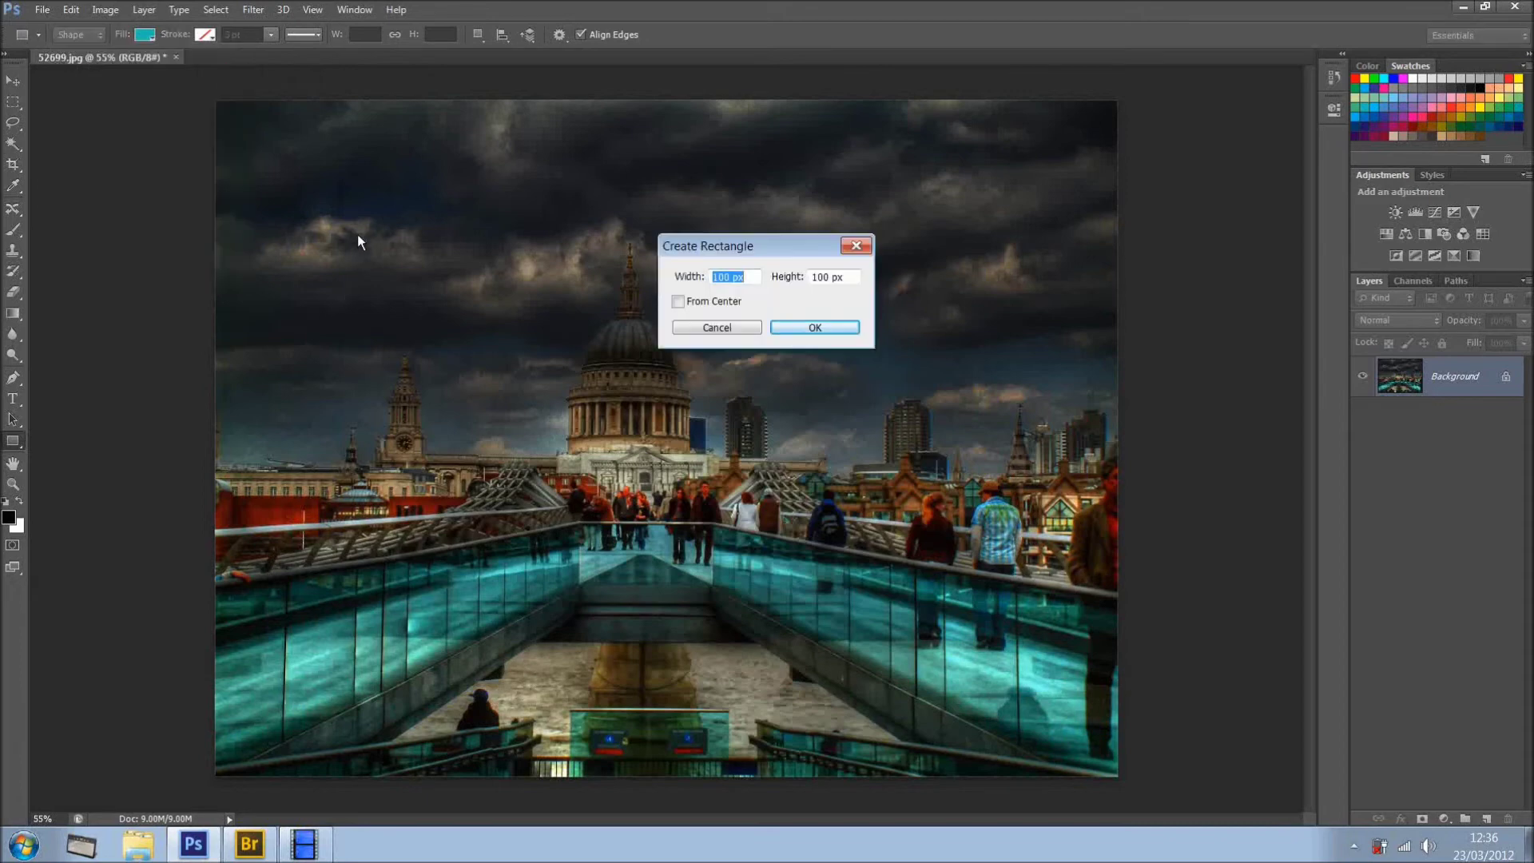
click(757, 327)
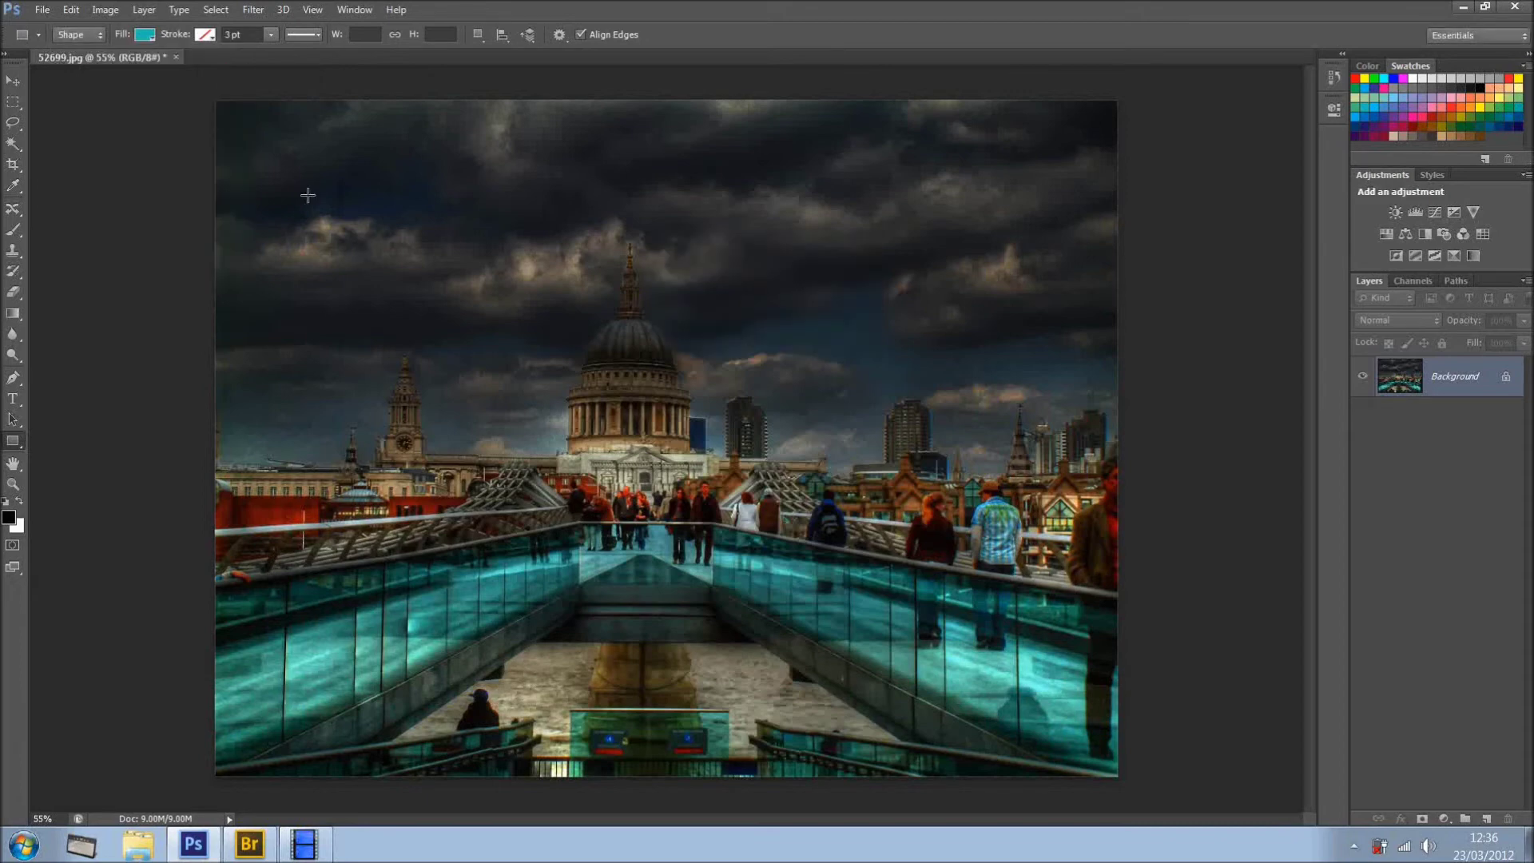
drag(307, 195, 629, 414)
drag(630, 548, 877, 574)
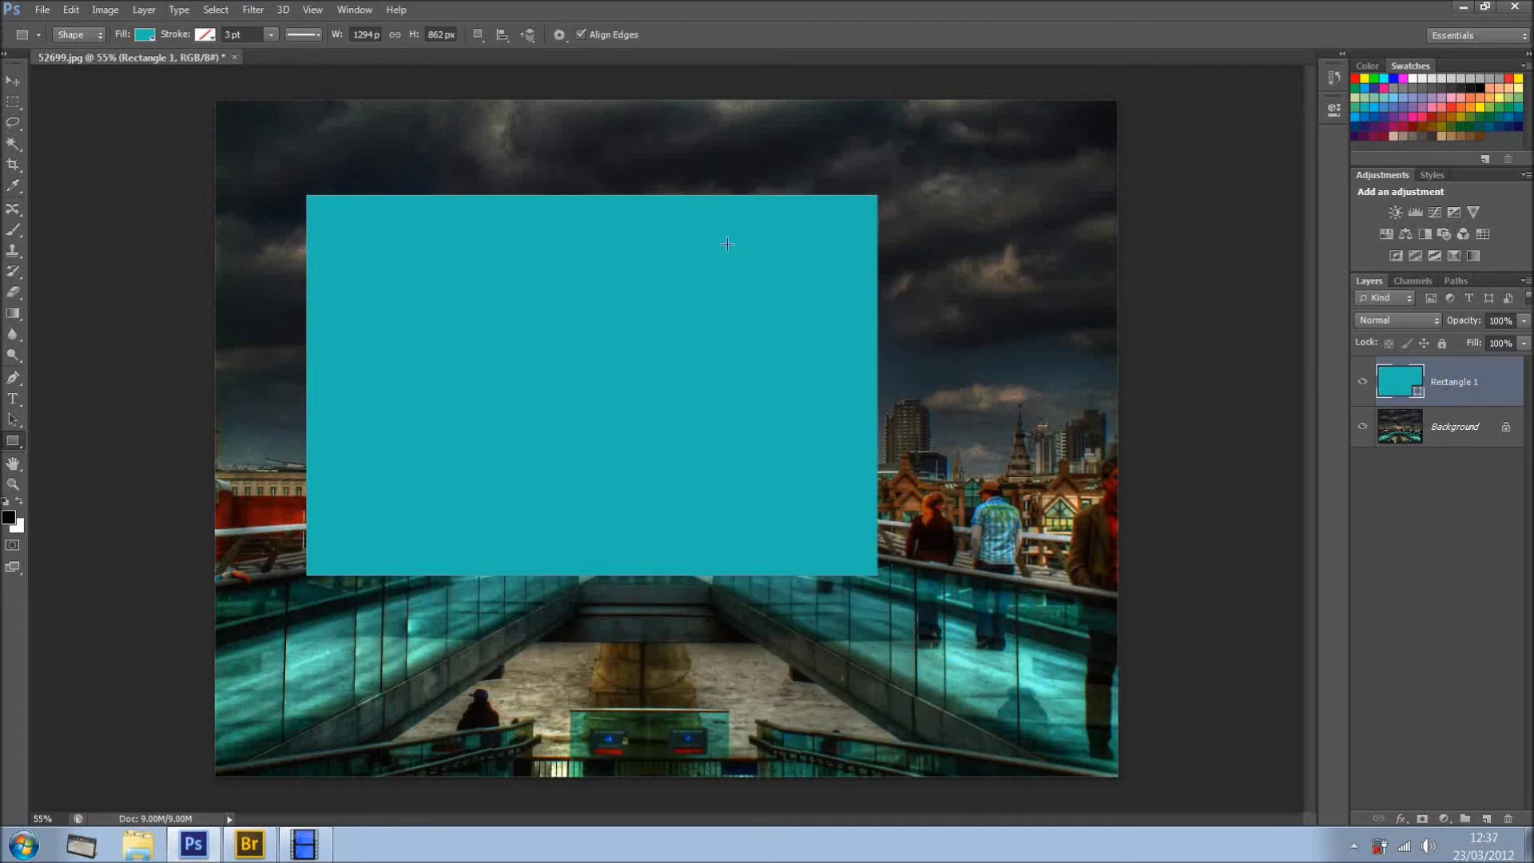
Try greyish teal and dull red fills in Rectangle 1's colour picker, discarding the red.
double_click(1404, 385)
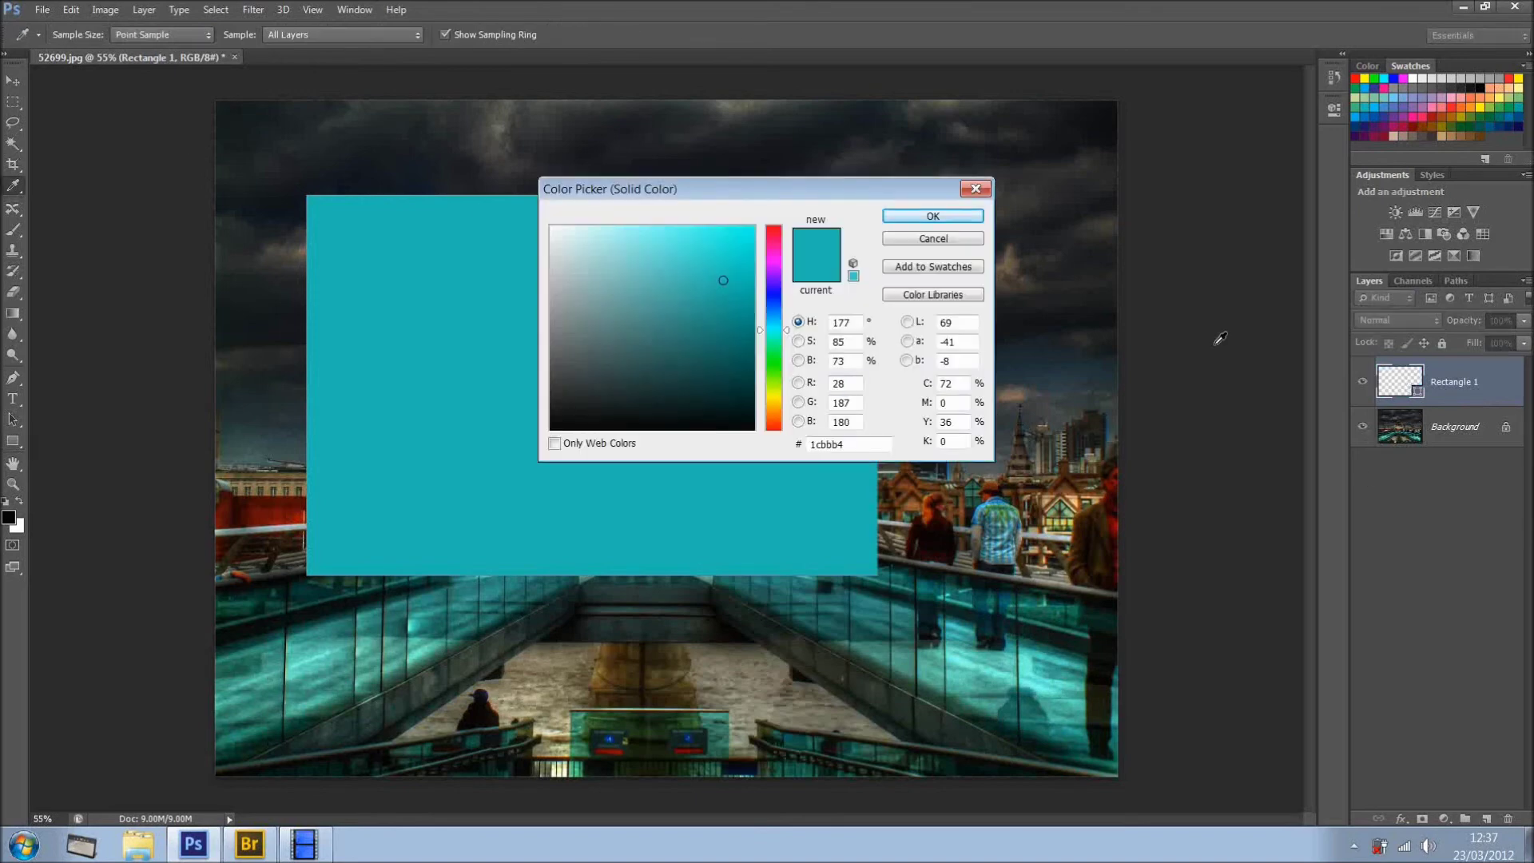
click(639, 326)
click(933, 217)
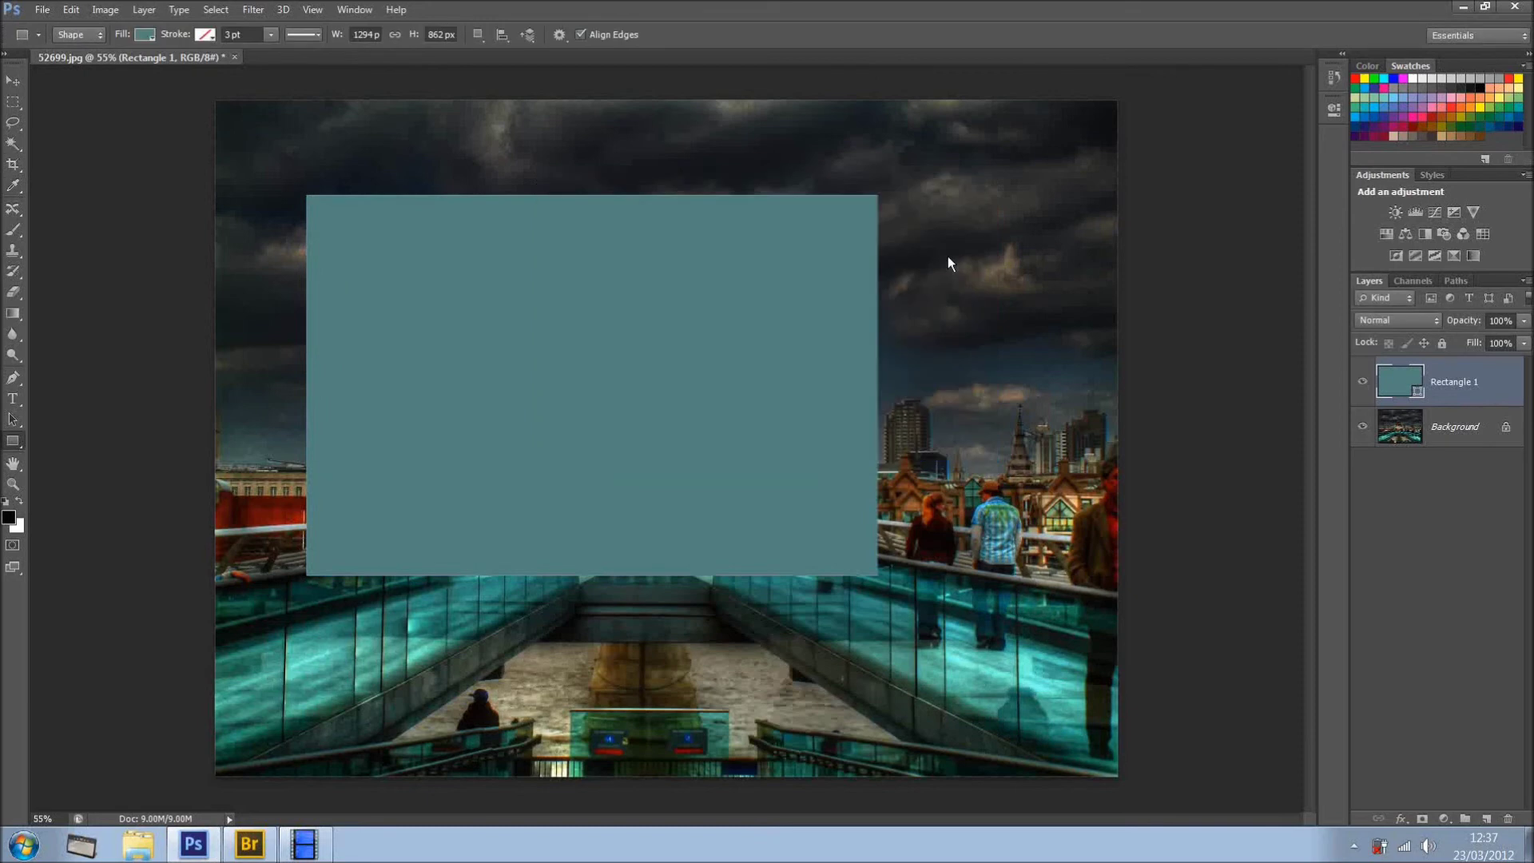
double_click(1388, 382)
click(844, 384)
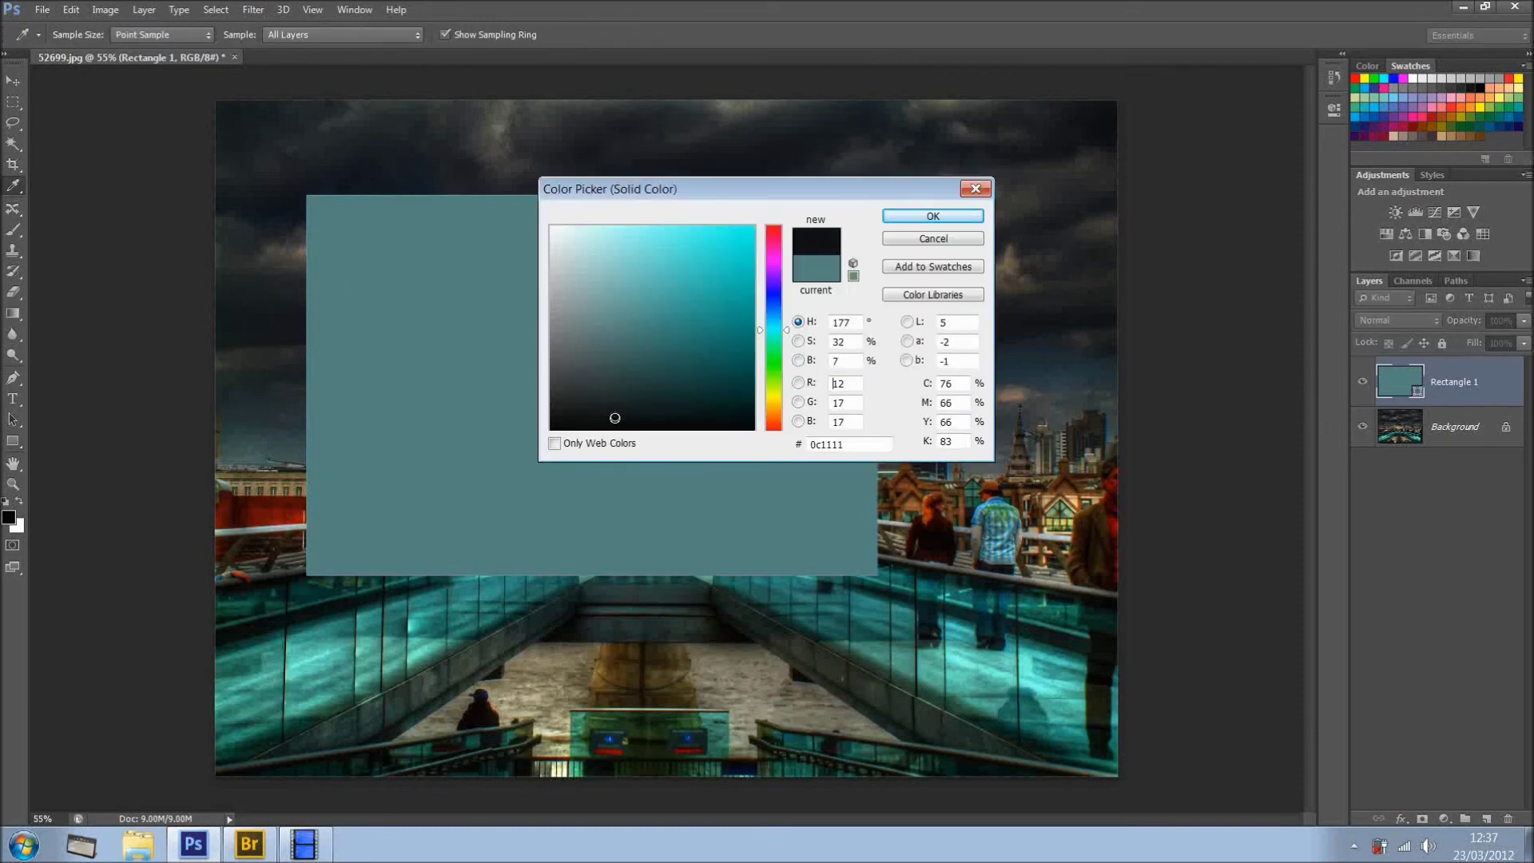
text(0)
drag(773, 232, 774, 219)
click(673, 300)
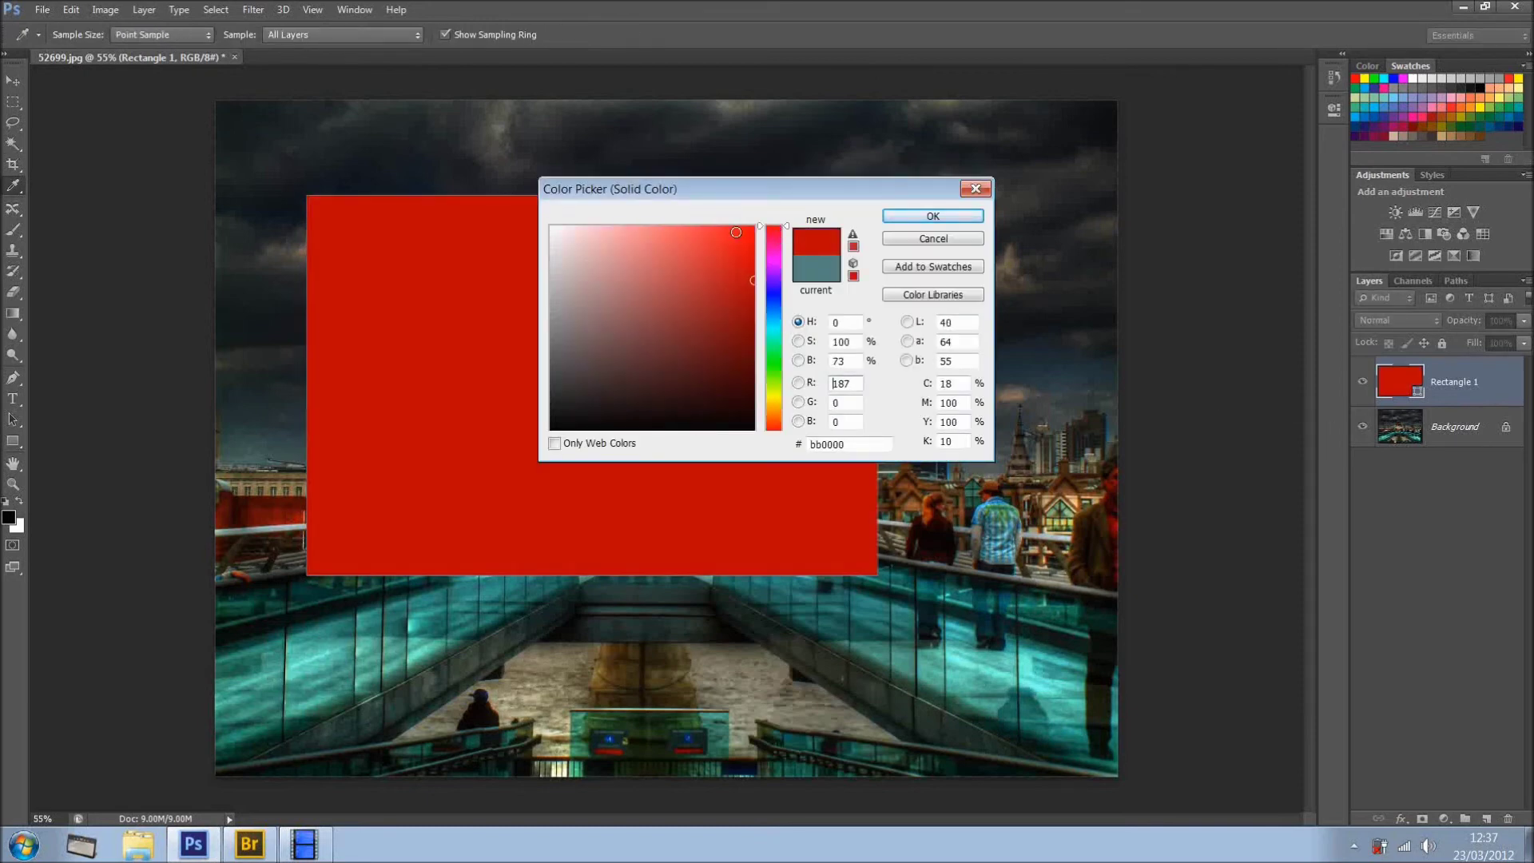
click(933, 239)
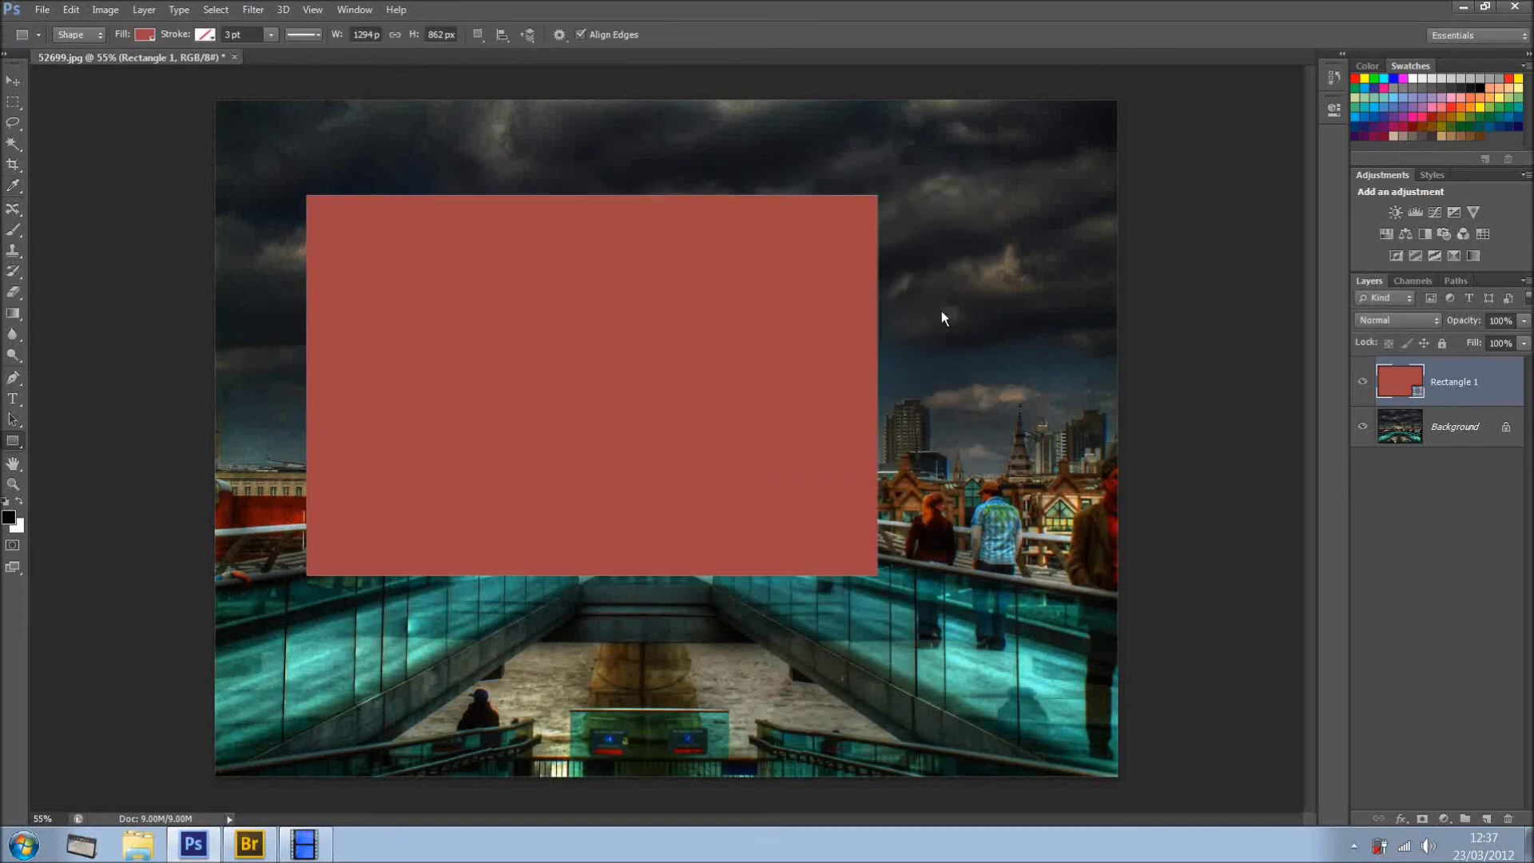
Set the rectangle fill to dark charcoal grey #2b2d28 via the Fill swatch picker.
click(143, 35)
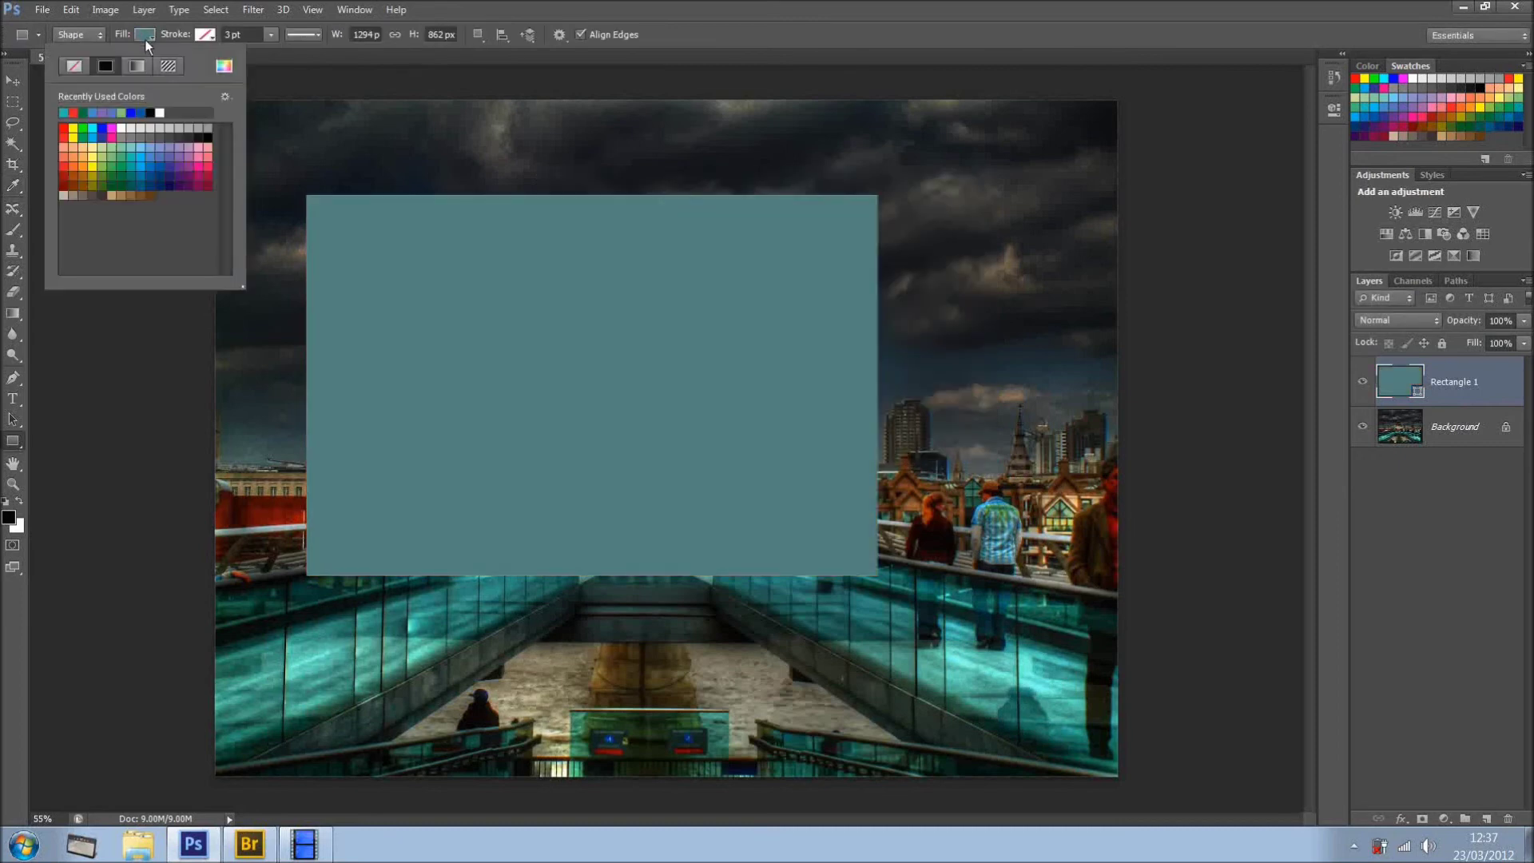
click(160, 167)
click(156, 167)
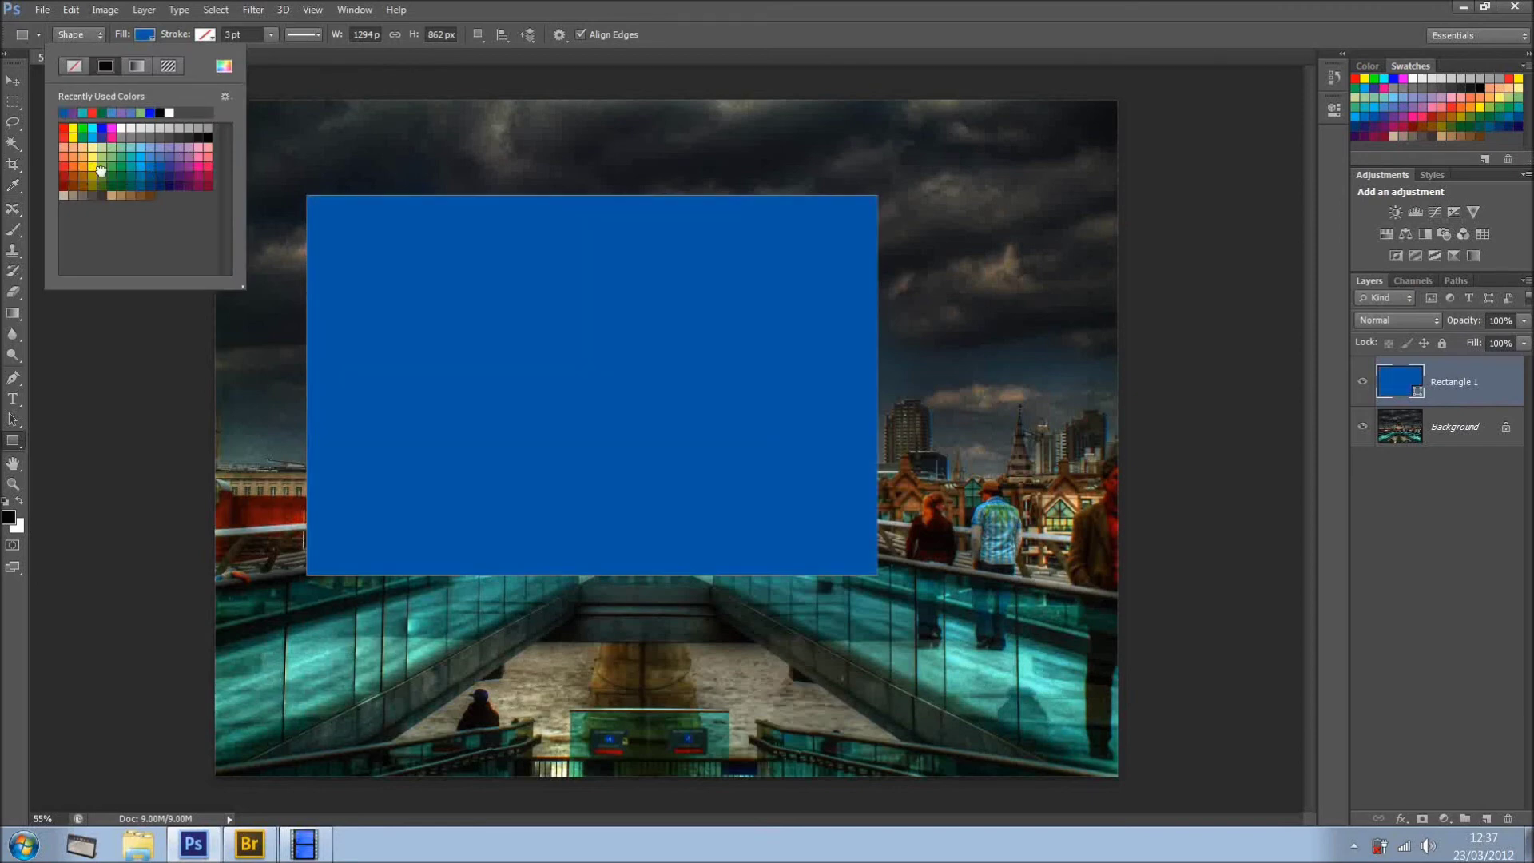
click(102, 169)
click(223, 69)
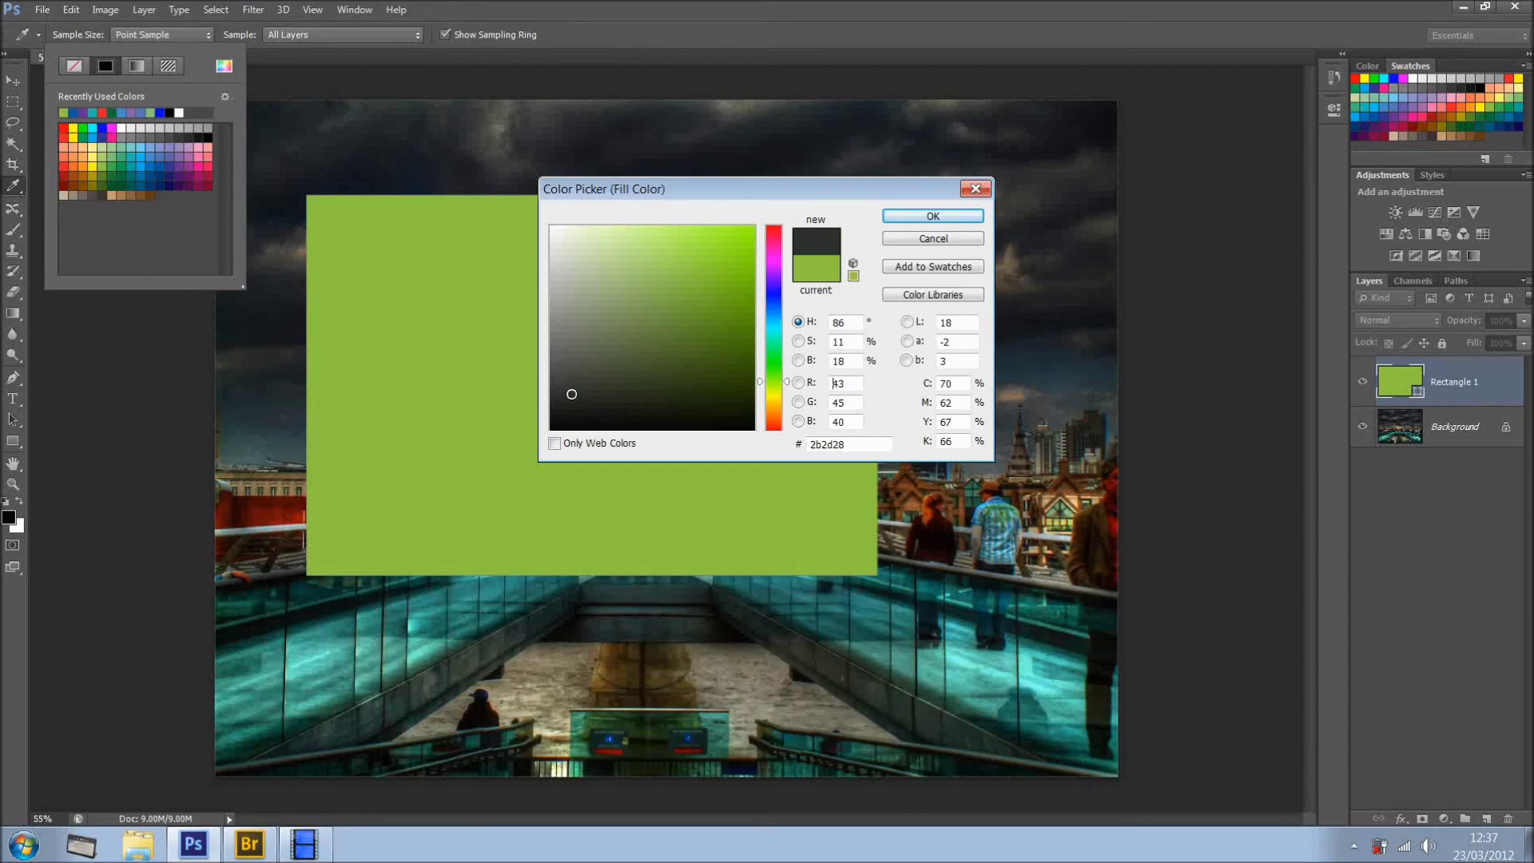
click(927, 216)
click(180, 137)
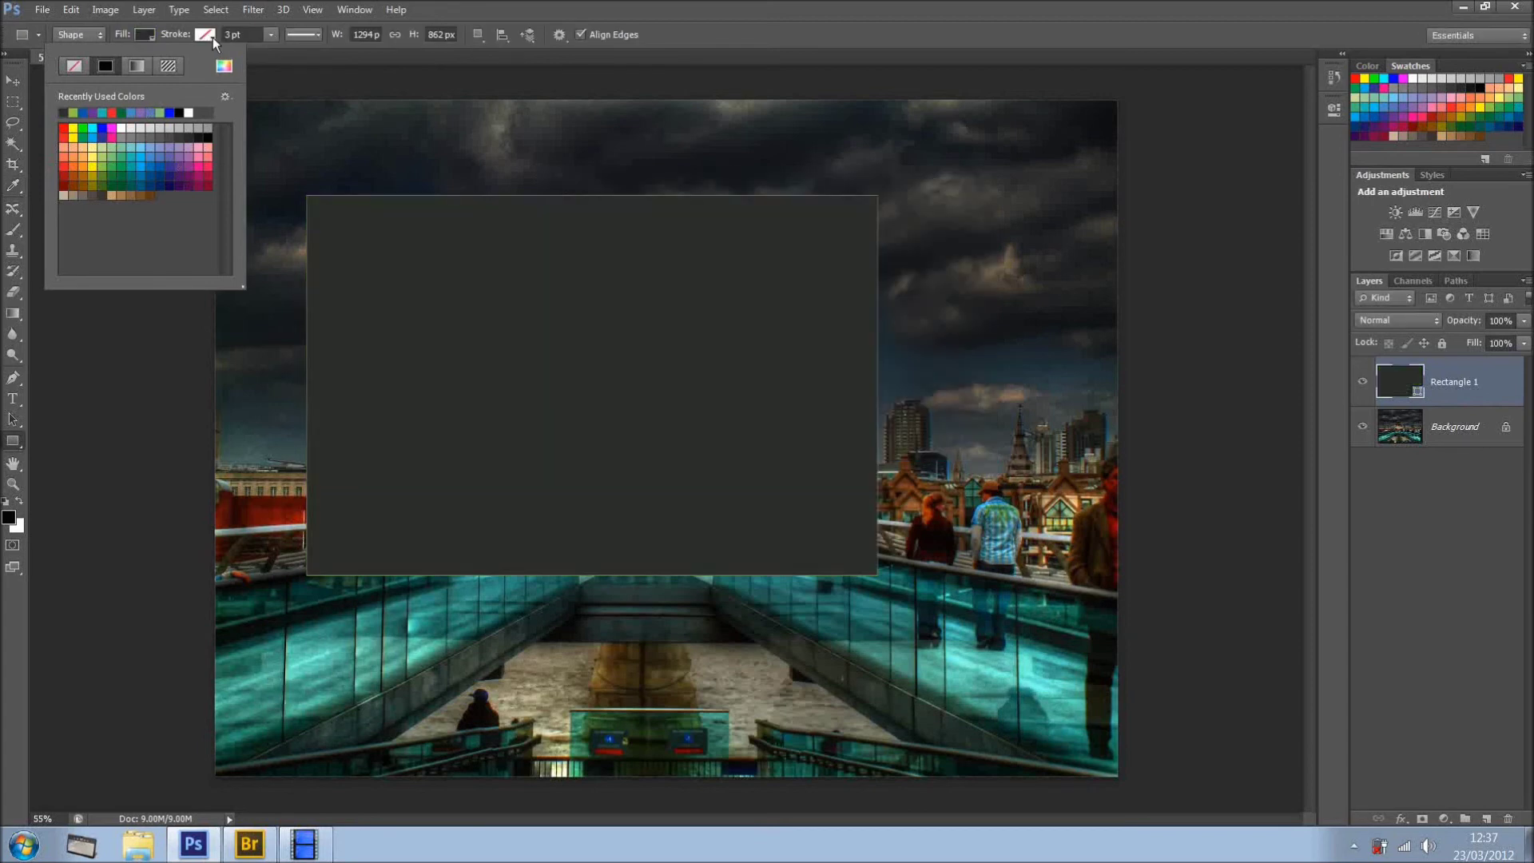
click(212, 37)
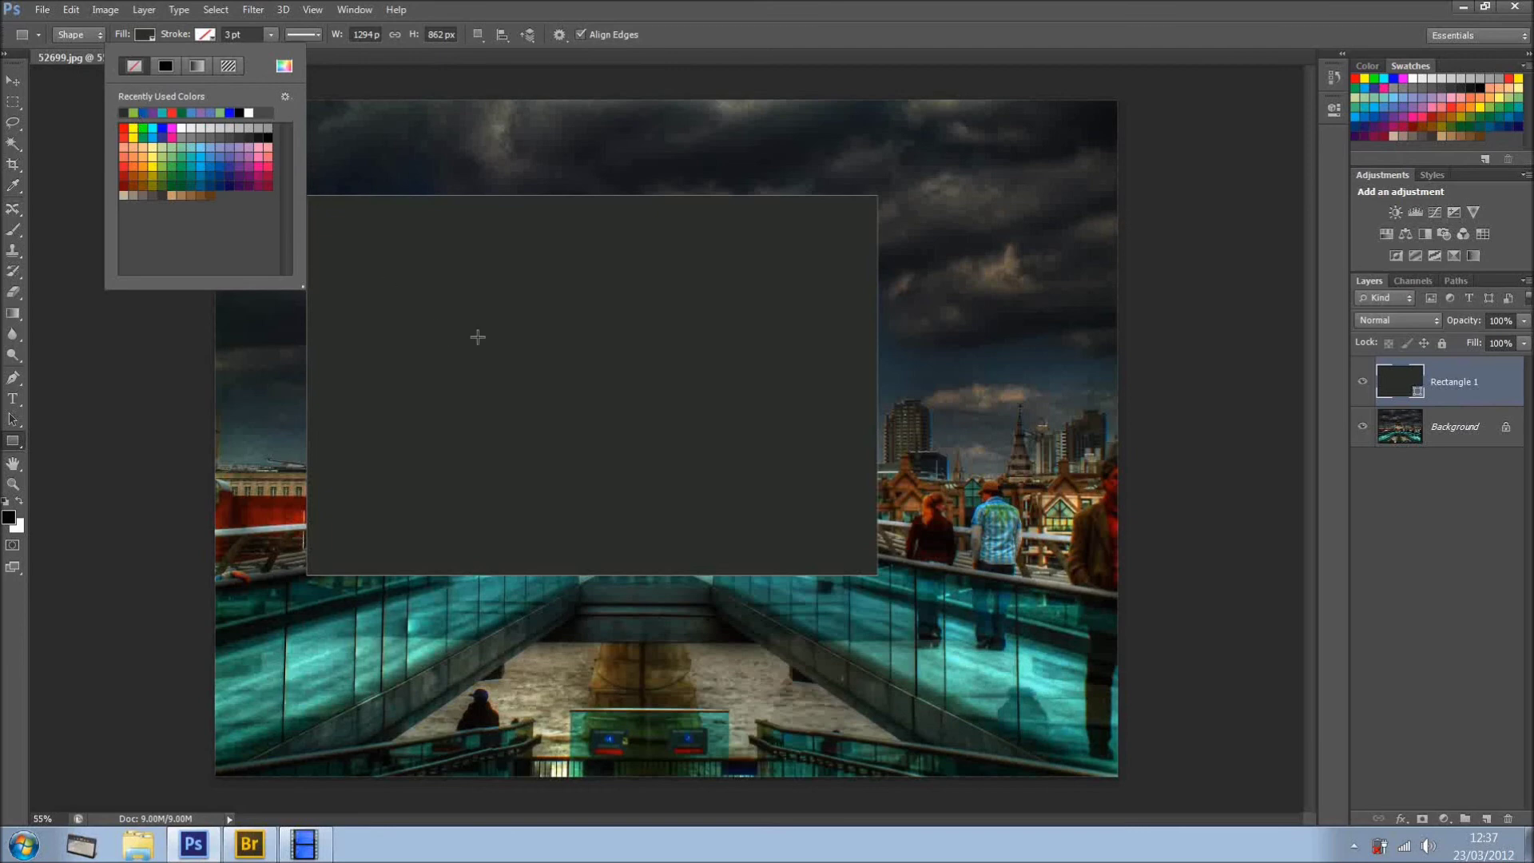
Give the rectangle a 3 pt crimson stroke after trying blue, purple and magenta swatches.
click(215, 165)
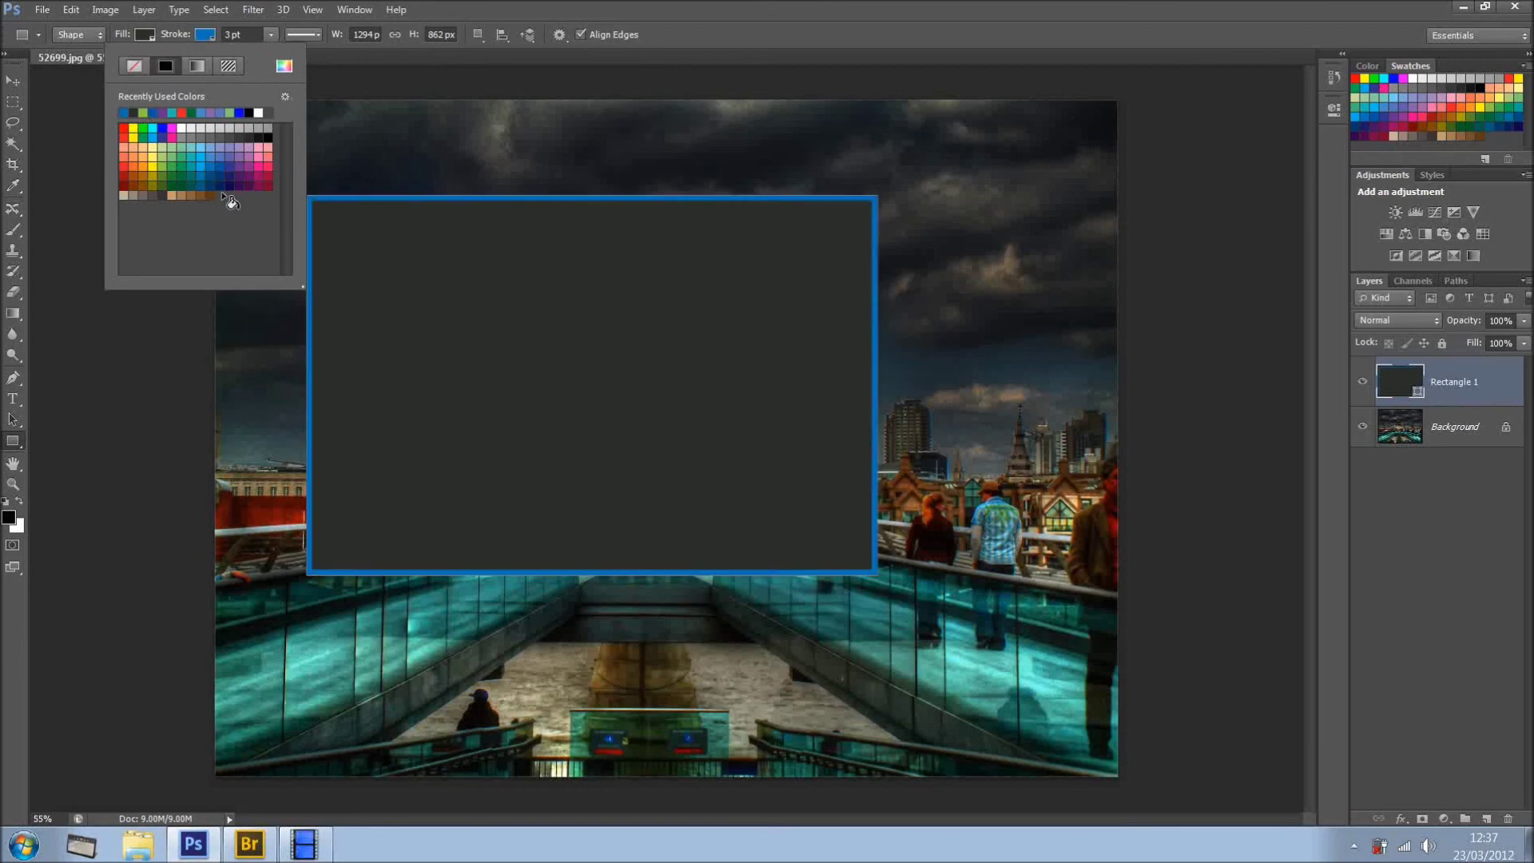
click(248, 174)
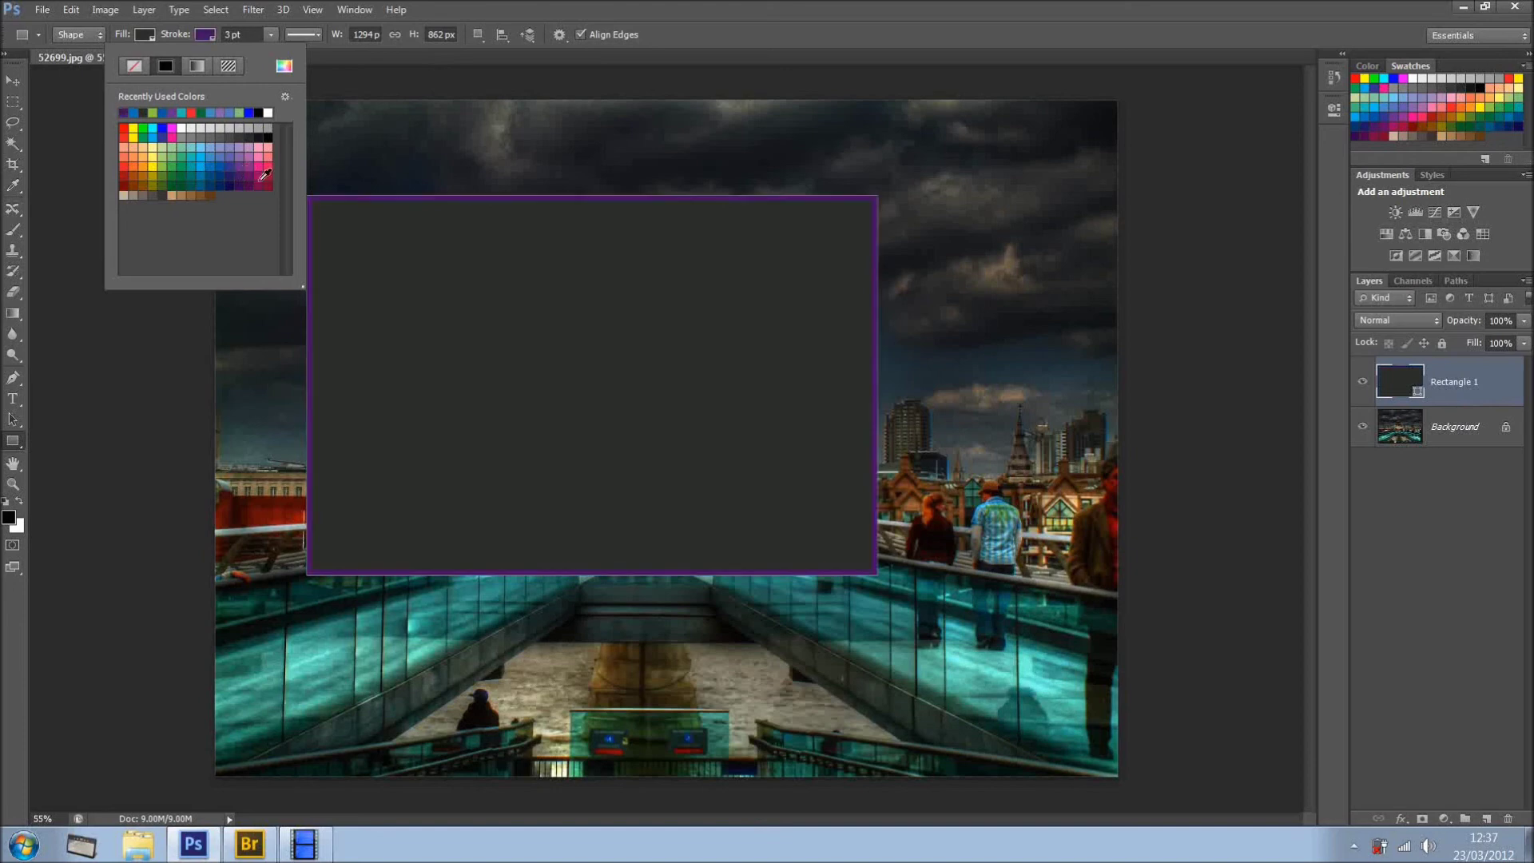
click(268, 168)
click(270, 177)
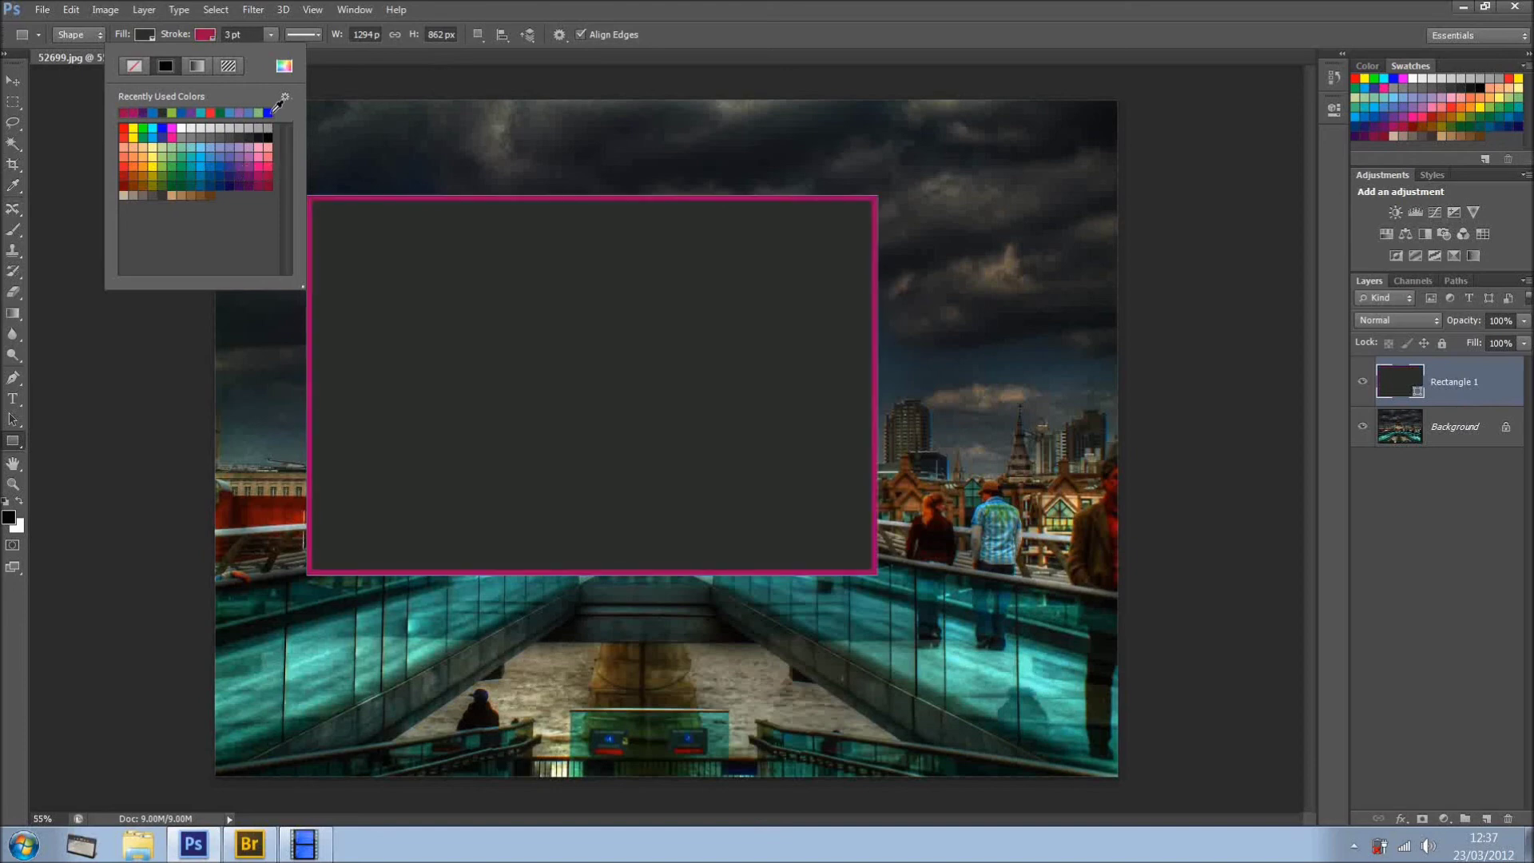
click(283, 66)
drag(677, 189, 1057, 186)
drag(1150, 241, 986, 295)
click(1232, 232)
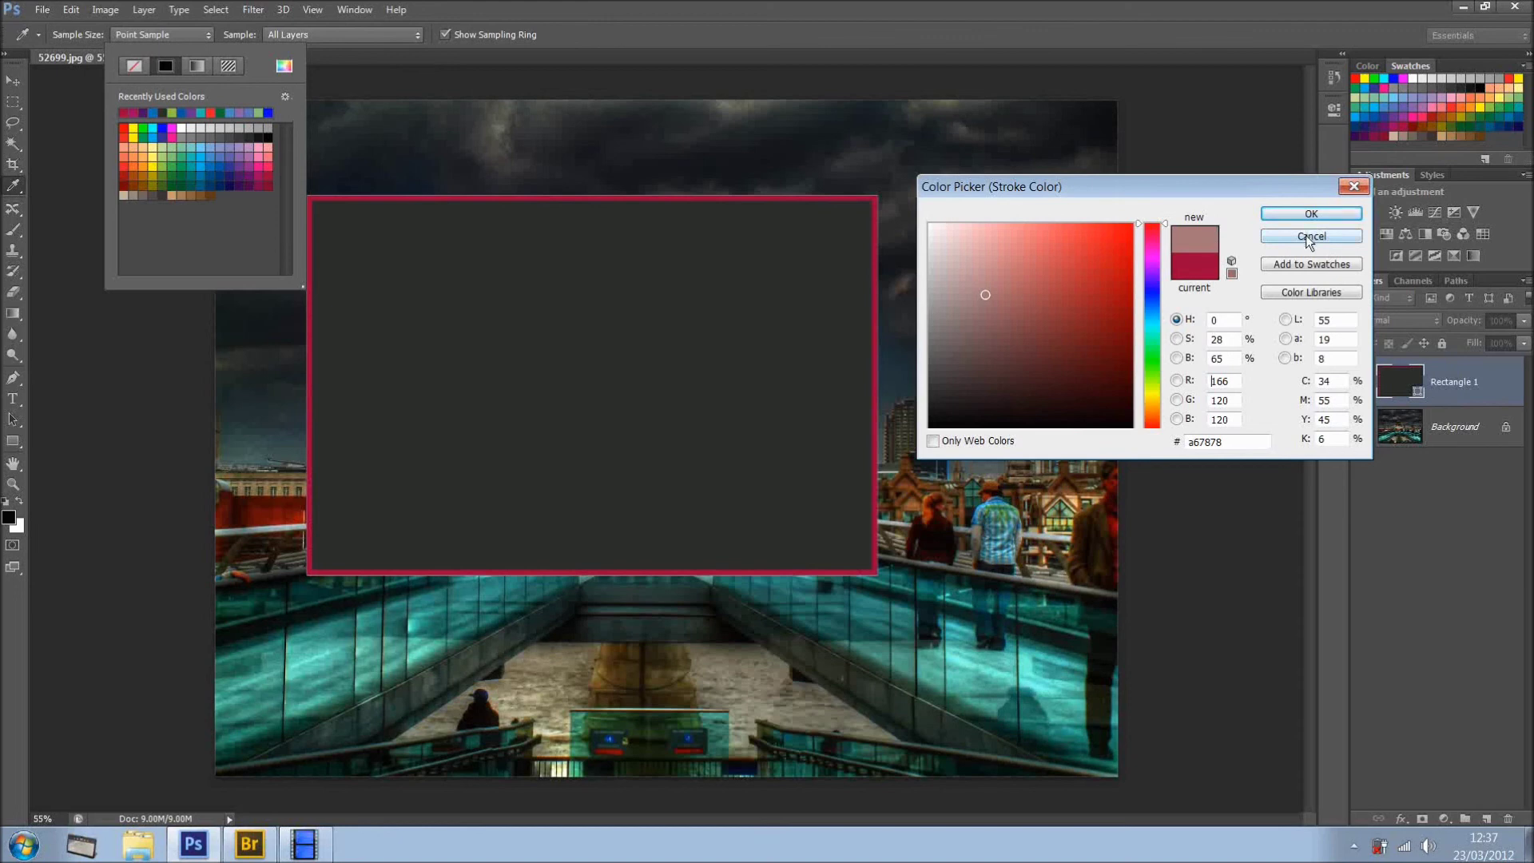
click(1311, 213)
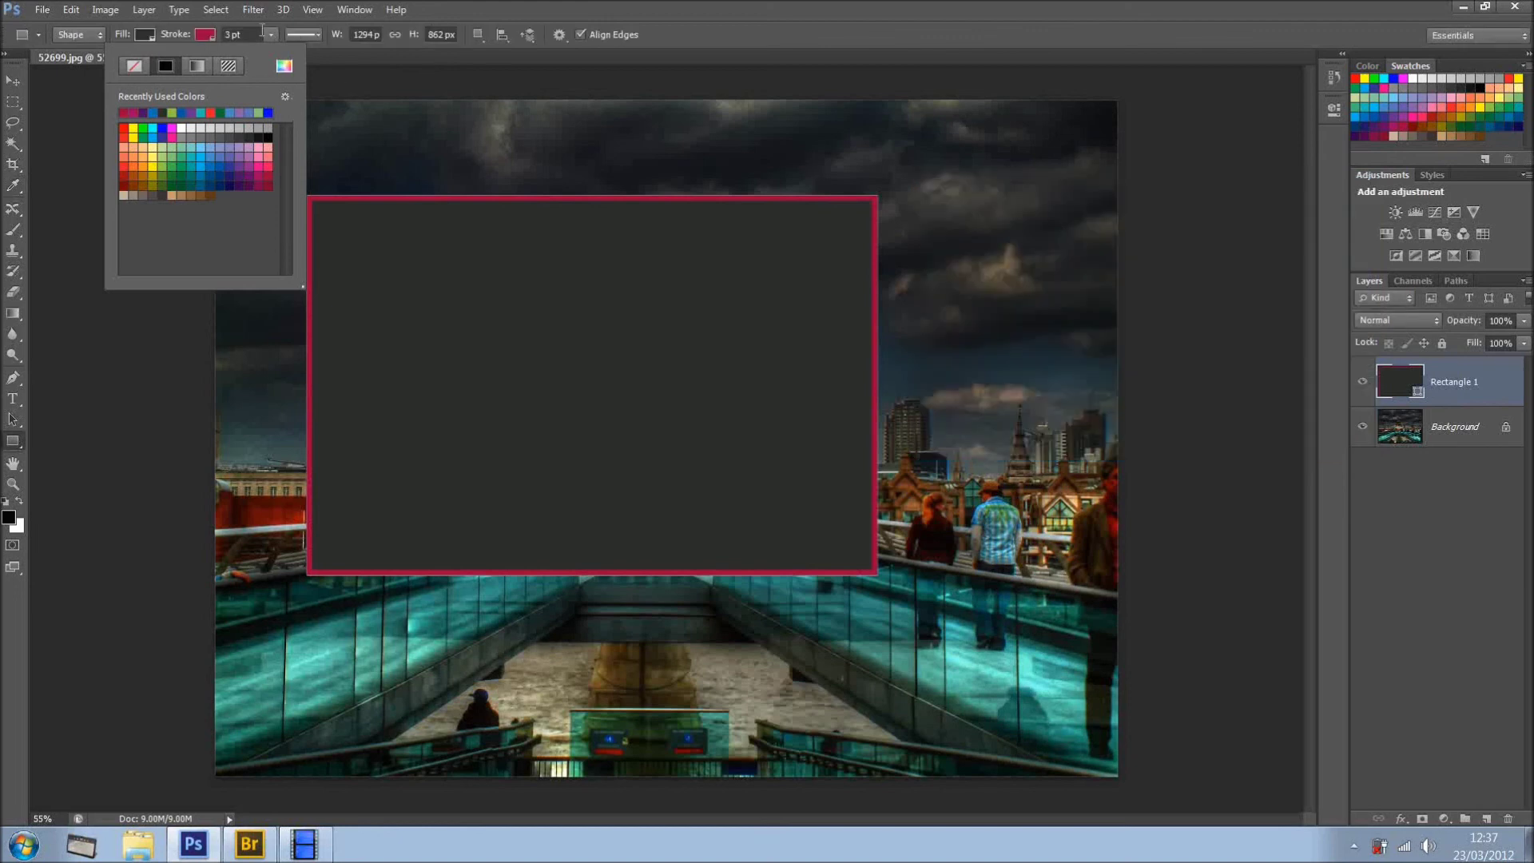
Widen the rectangle's stroke to 17.26 pt and change its colour to bright pink.
click(271, 35)
click(291, 54)
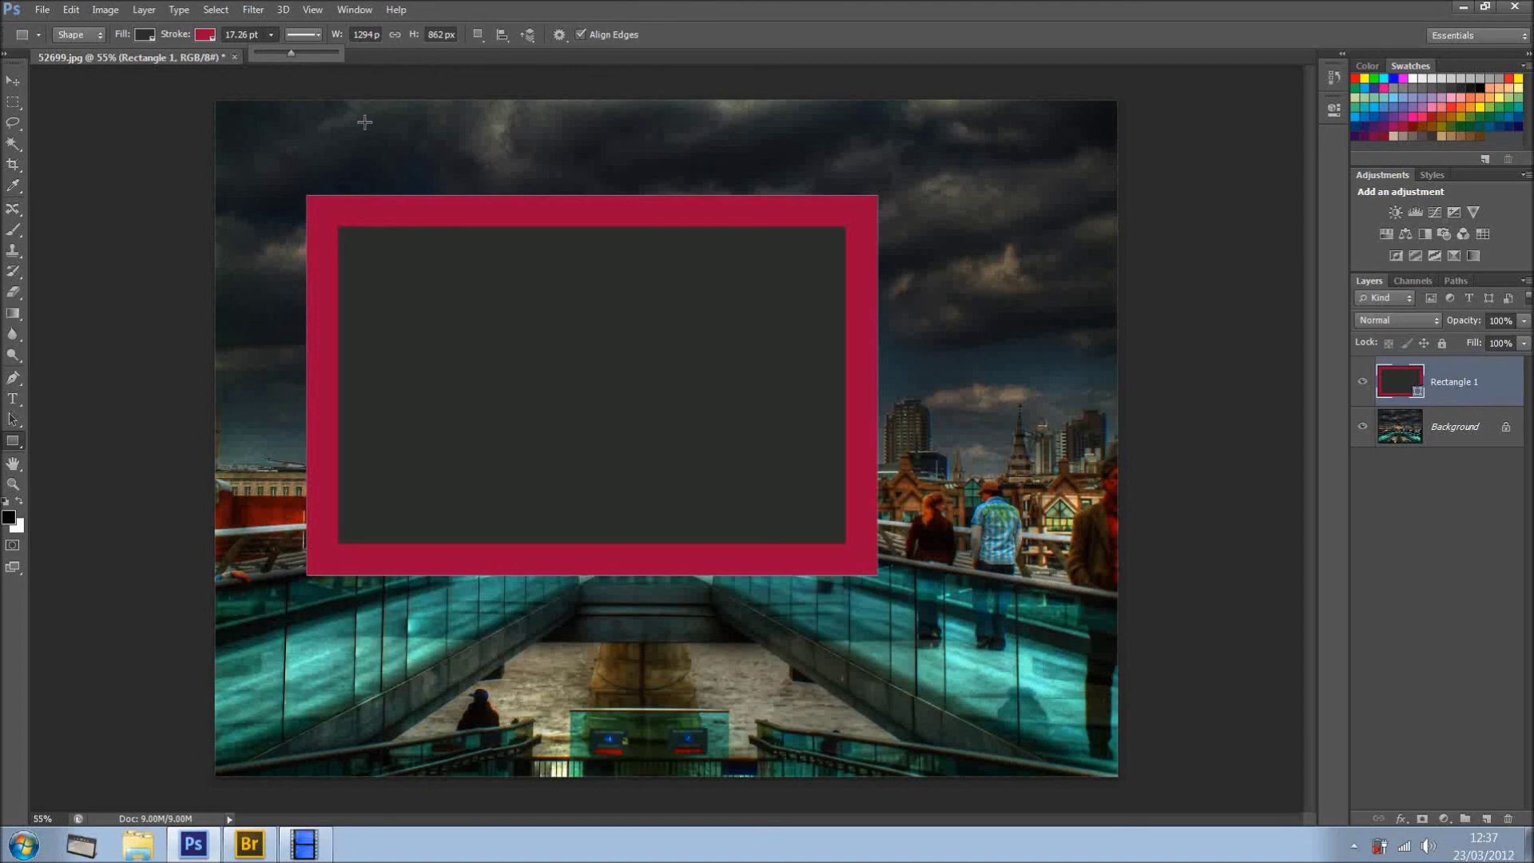
click(203, 40)
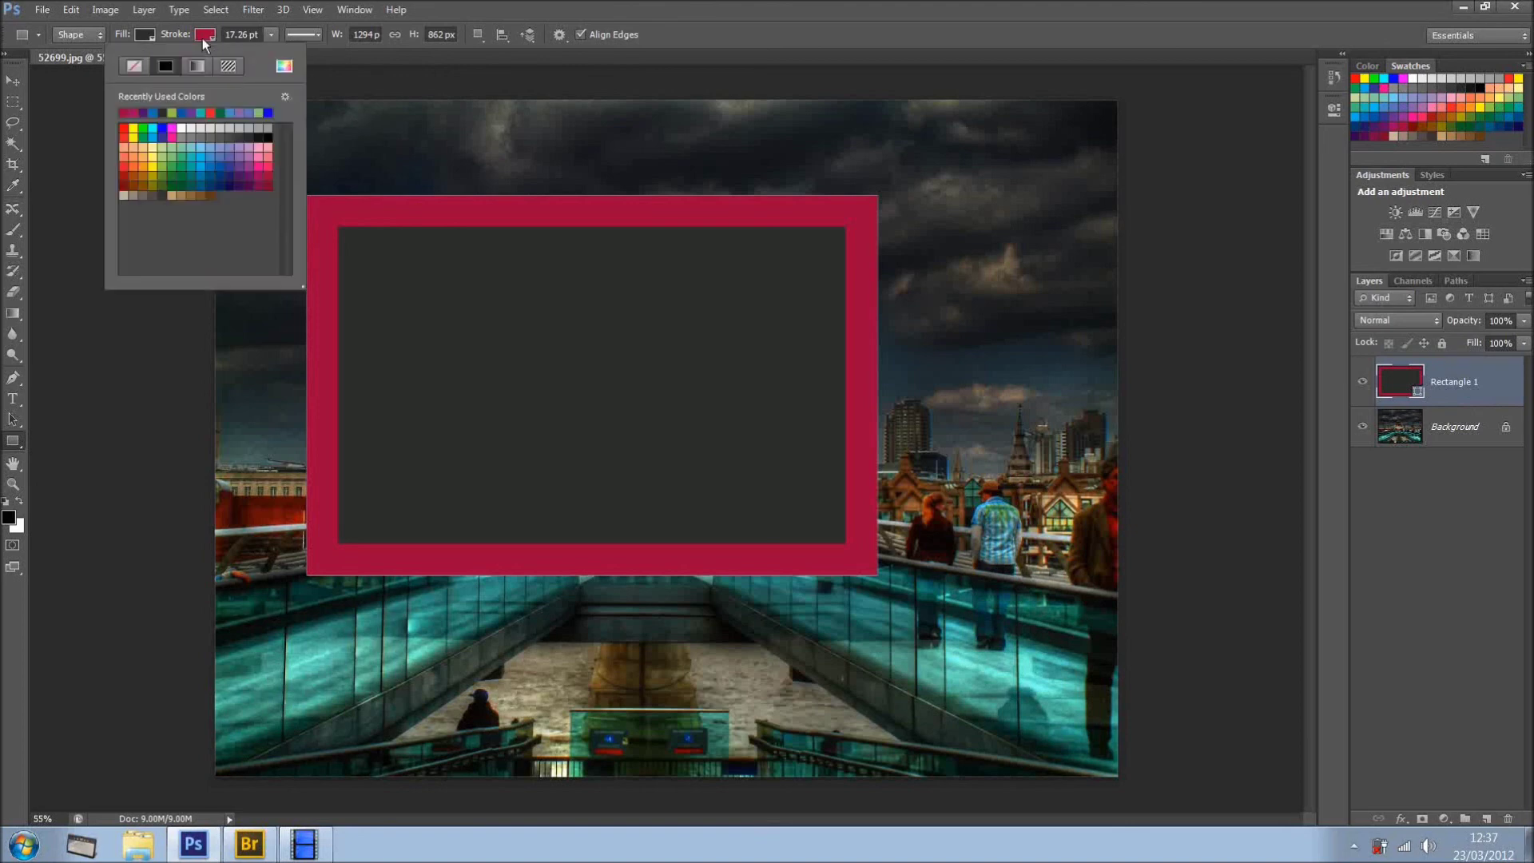
click(200, 165)
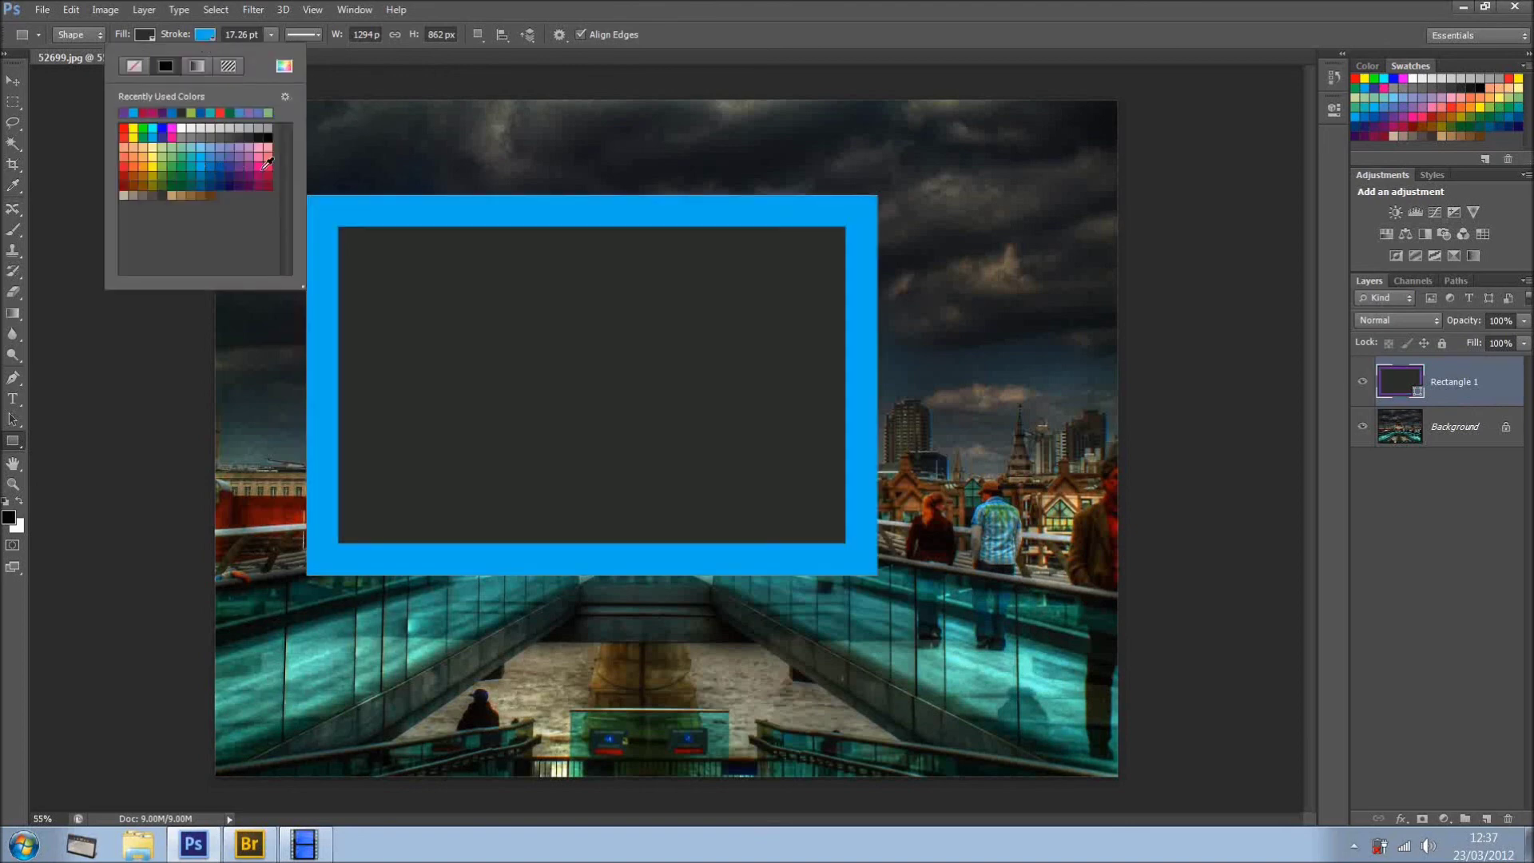
click(242, 164)
click(266, 166)
click(318, 53)
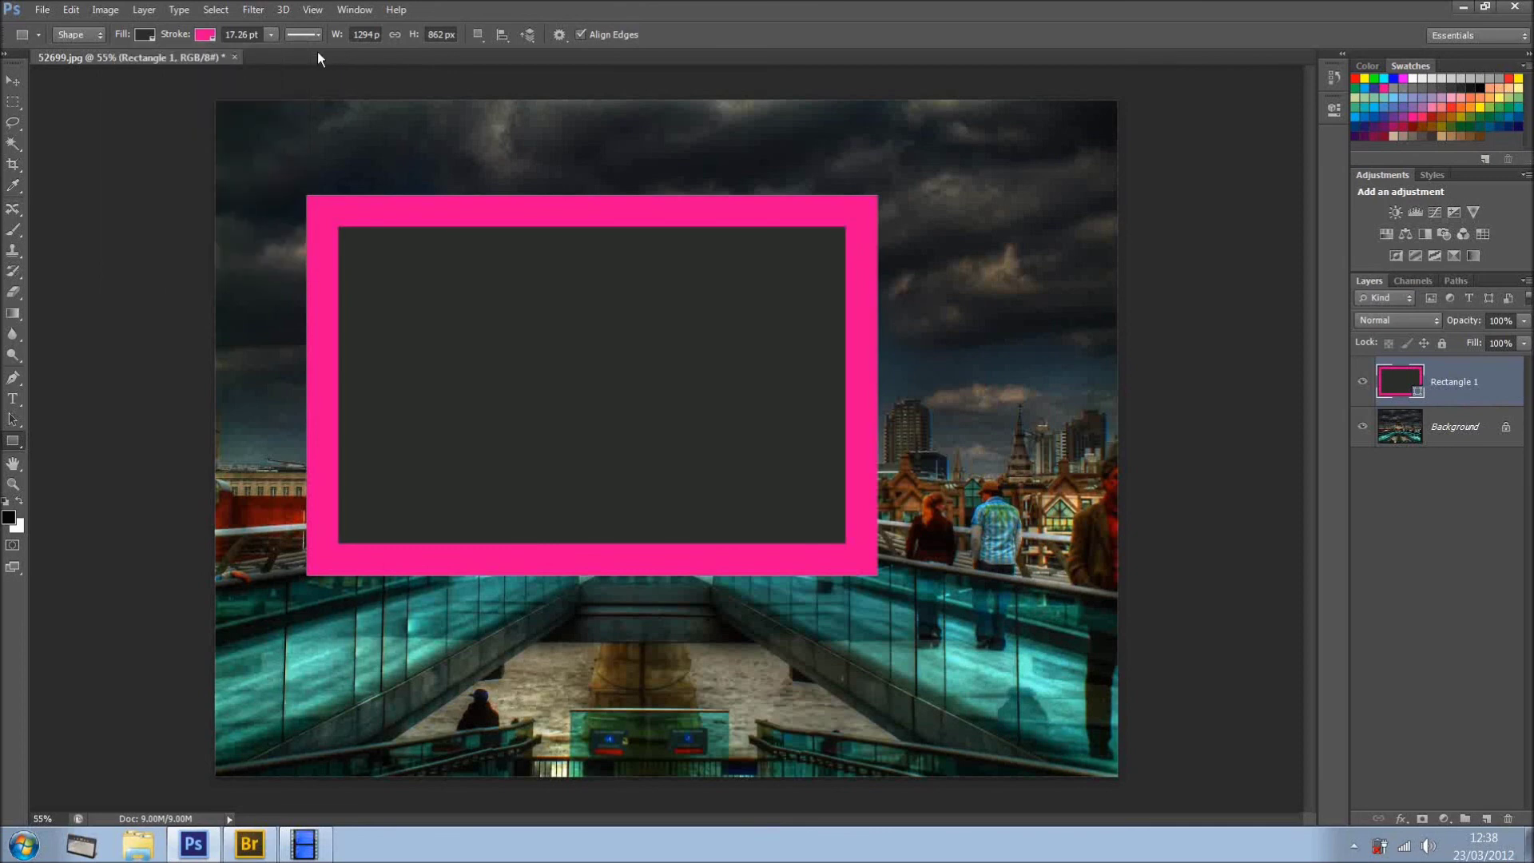
Change the pink stroke style from solid to the round-dot dotted preset.
click(319, 35)
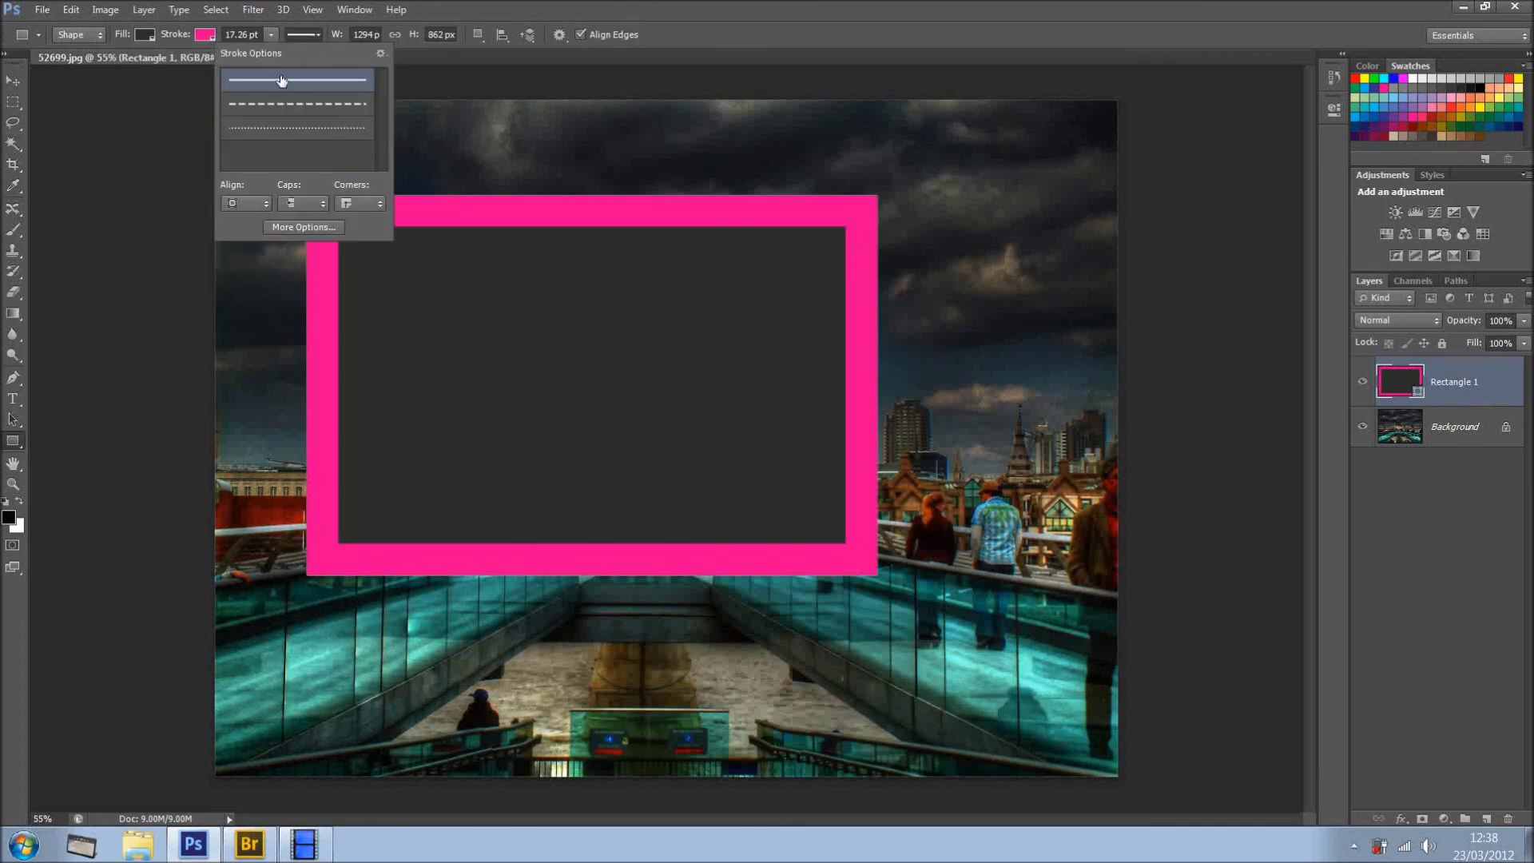
click(276, 103)
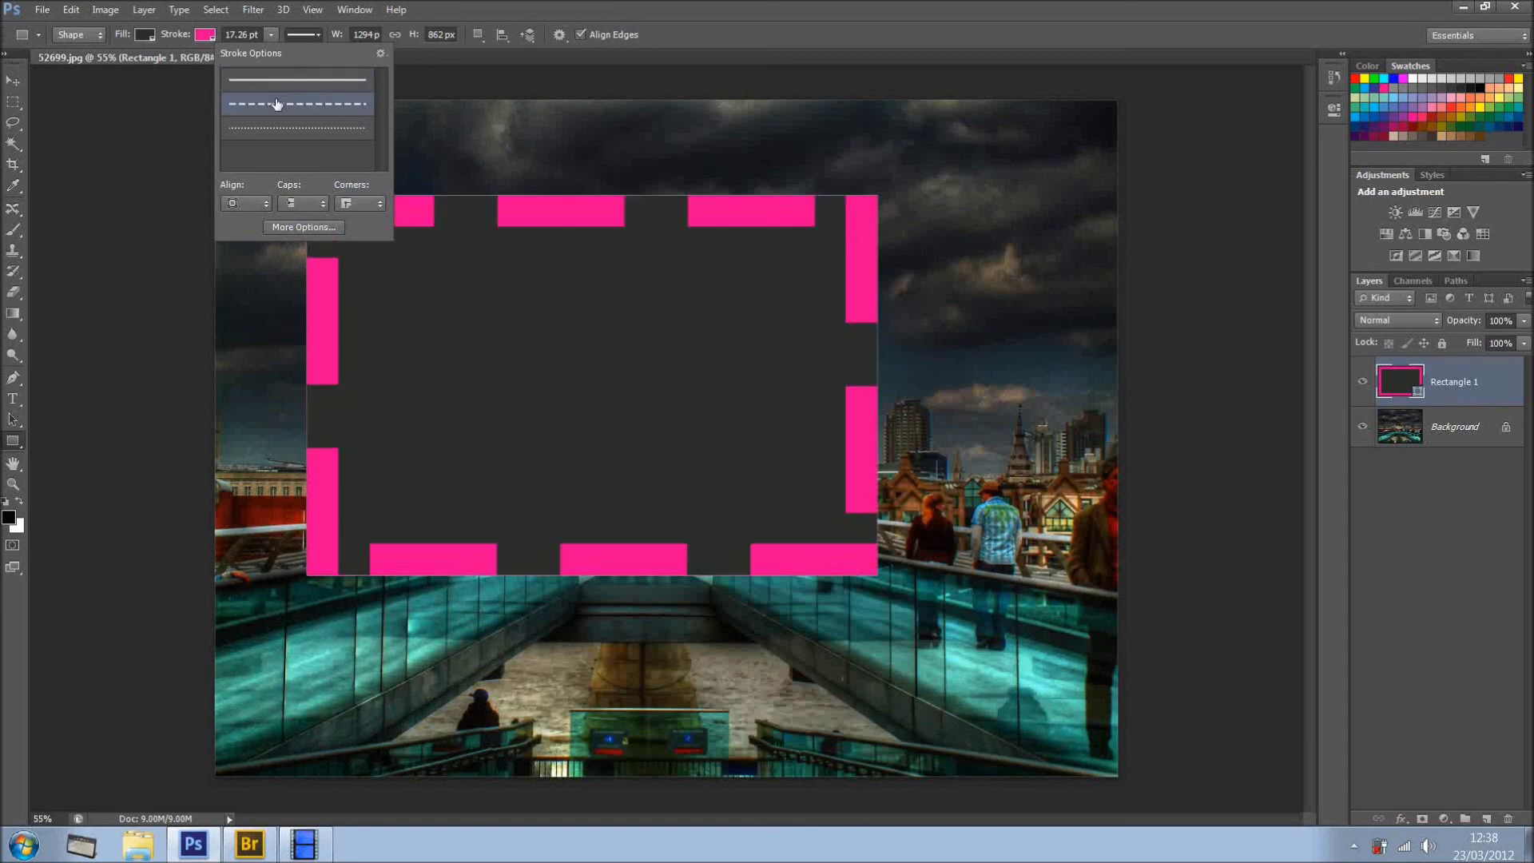
click(322, 130)
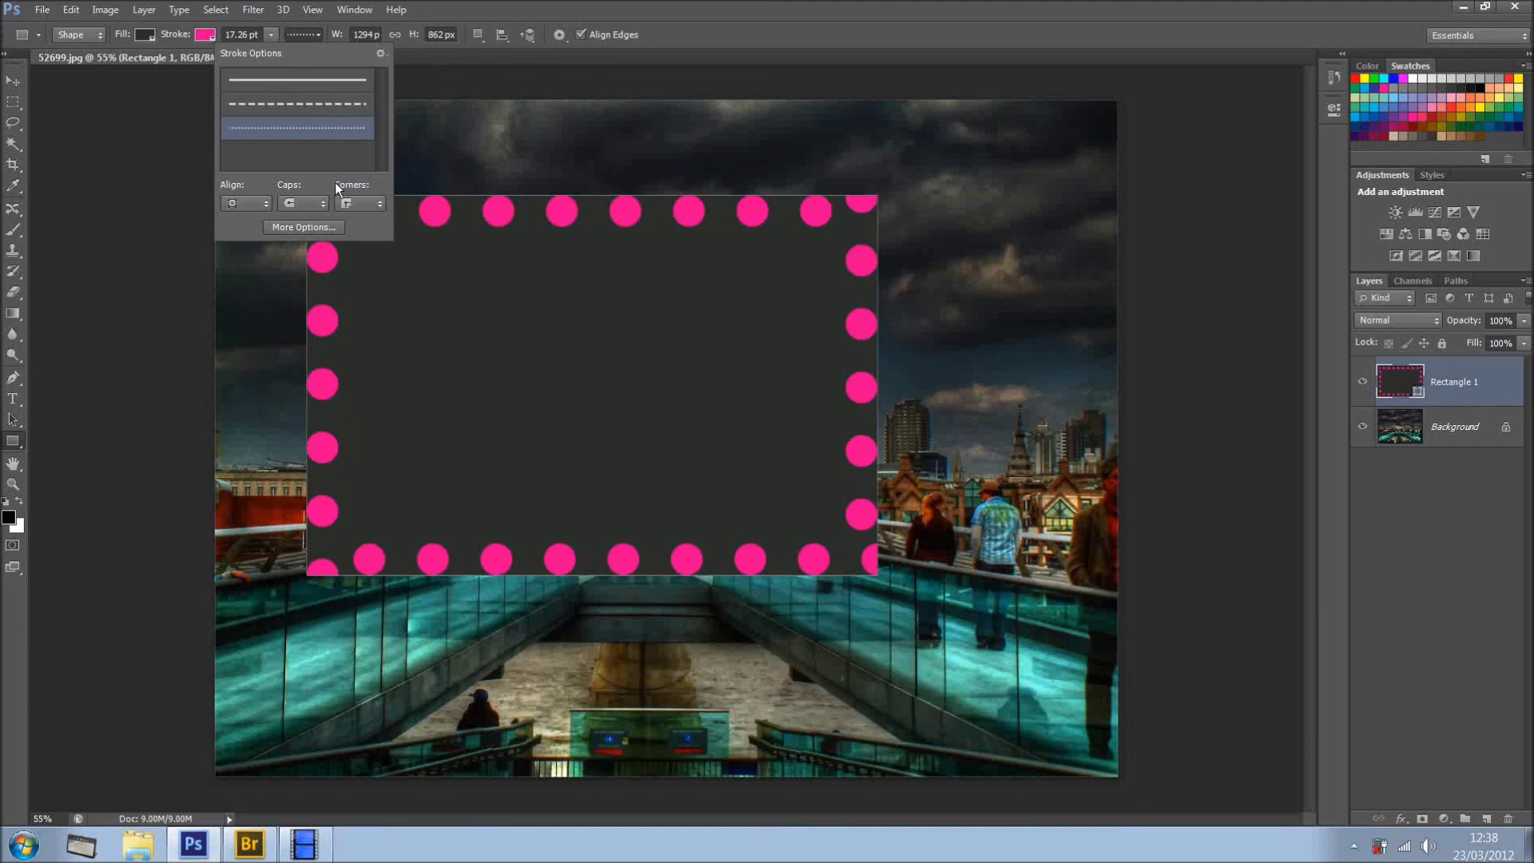
click(304, 227)
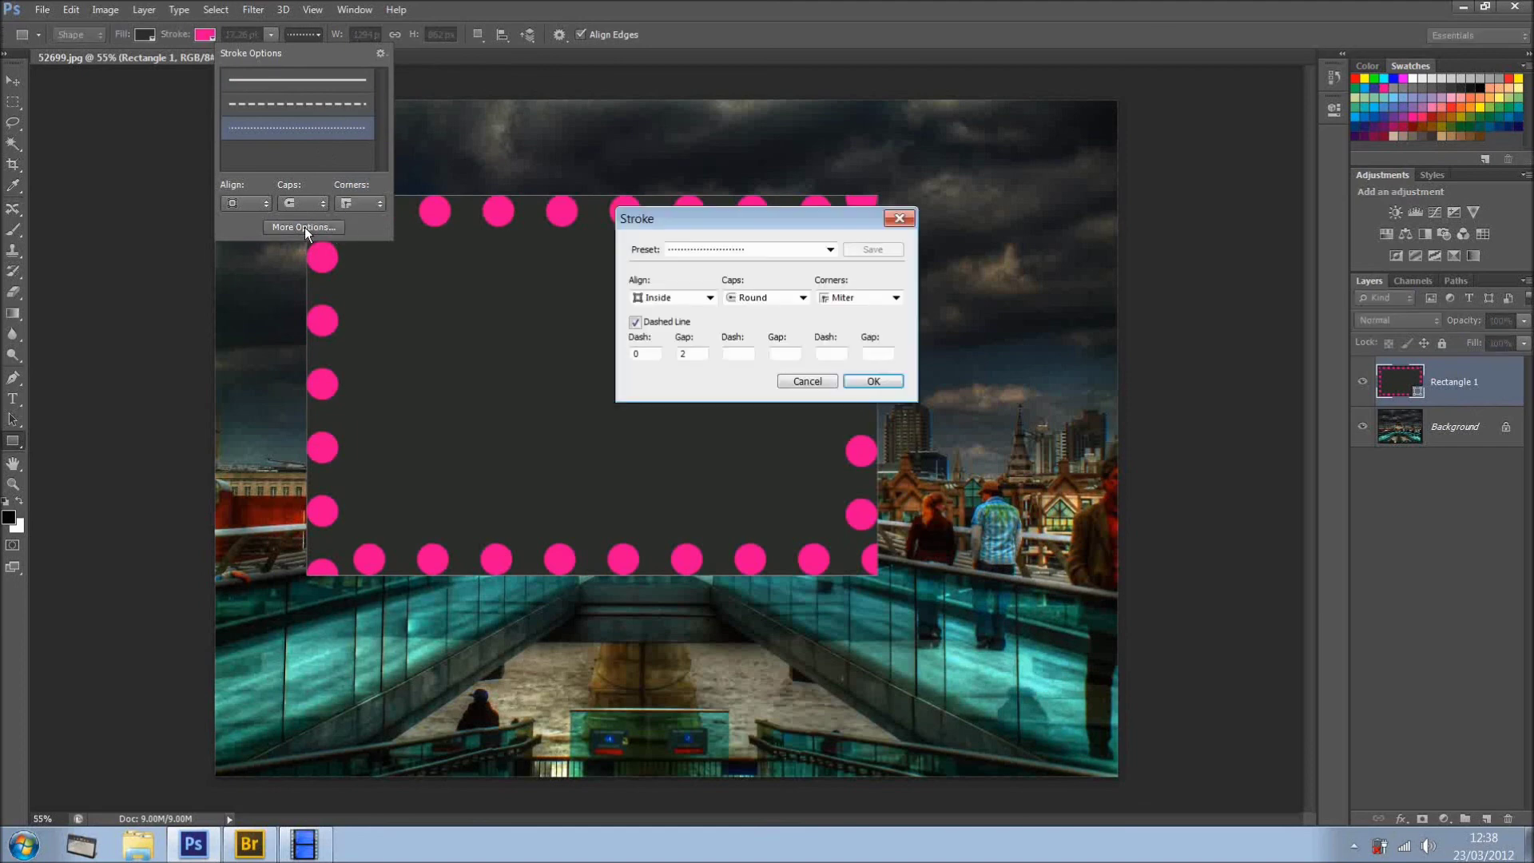
click(822, 381)
click(745, 47)
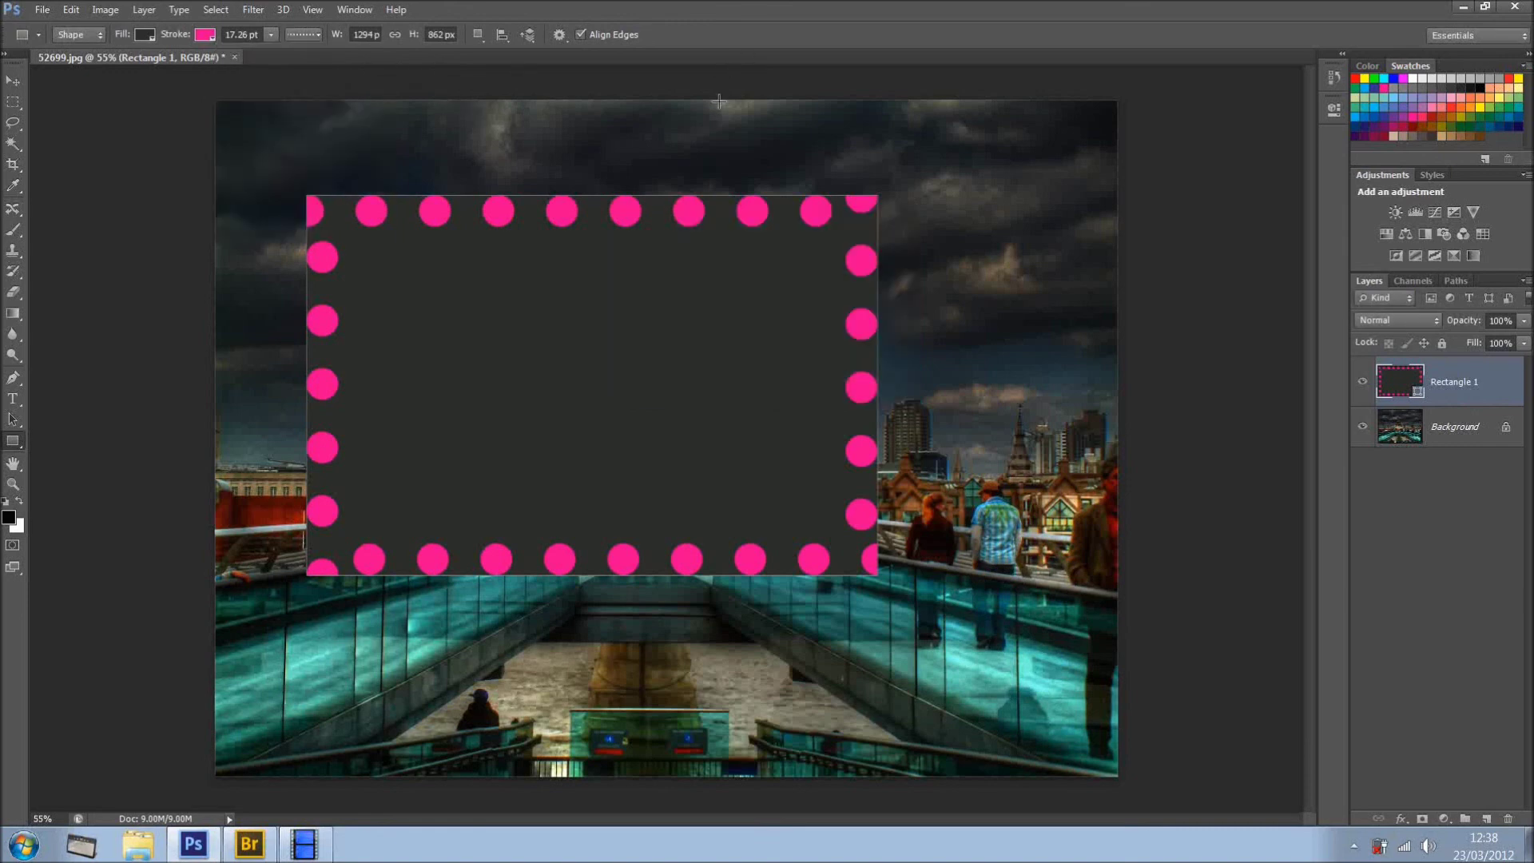
Hide the Rectangle 1 layer with its eye icon in the Layers panel.
click(1361, 384)
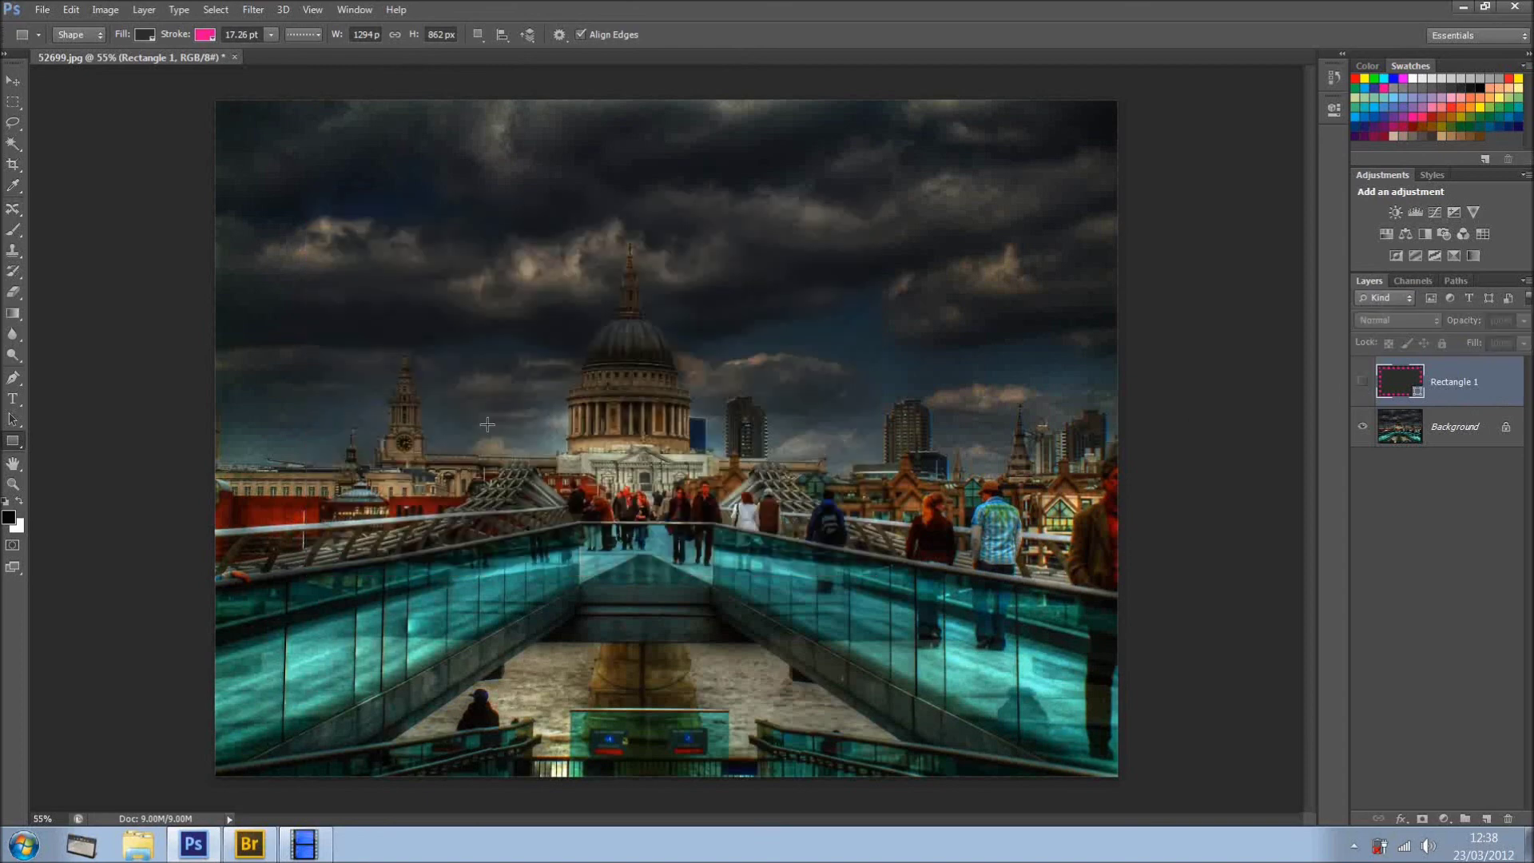